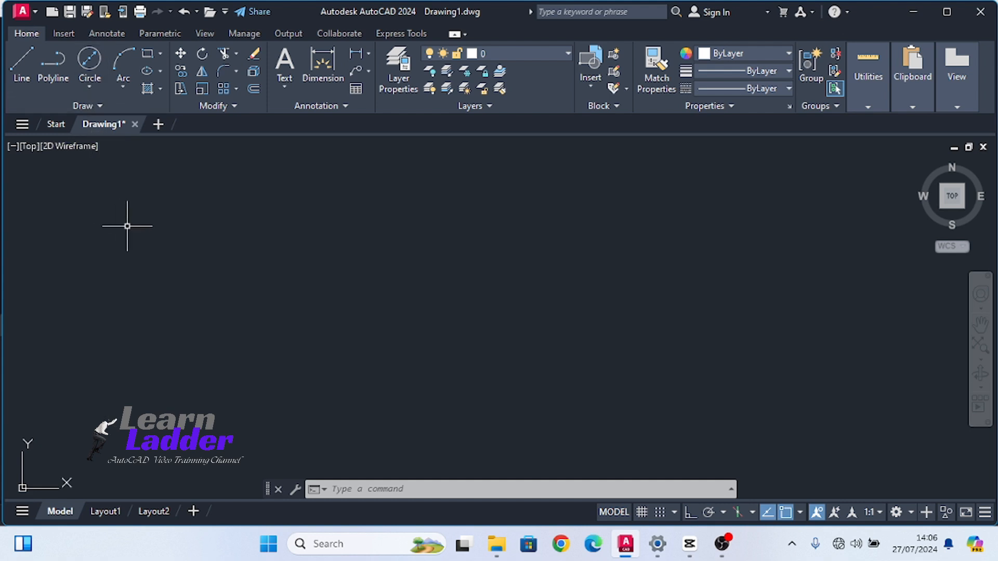
Draw a freehand center-diameter circle in the upper left area of the empty drawing
{"action": "left_click", "coordinate": [89, 61]}
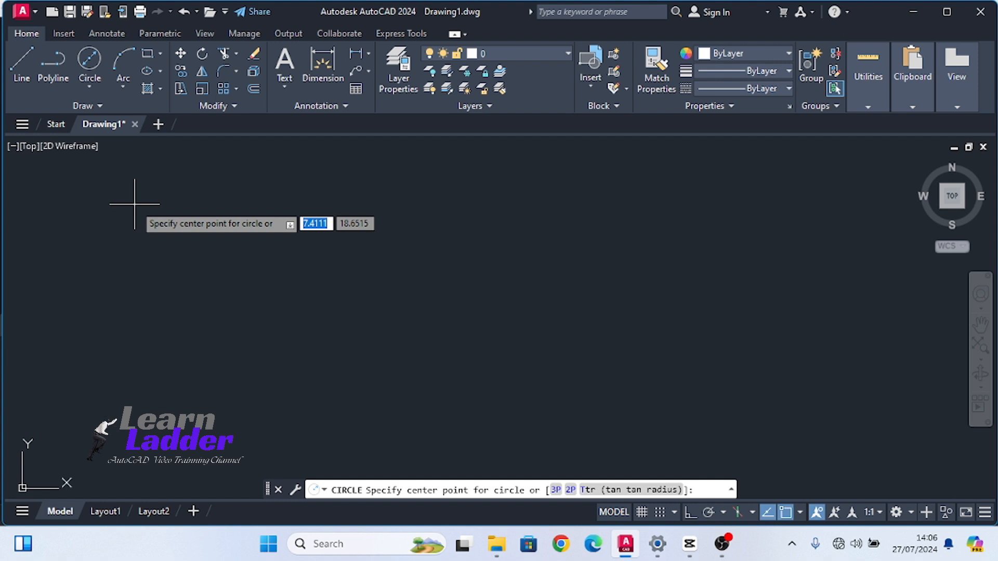
{"action": "left_click", "coordinate": [168, 215]}
{"action": "left_click", "coordinate": [323, 269]}
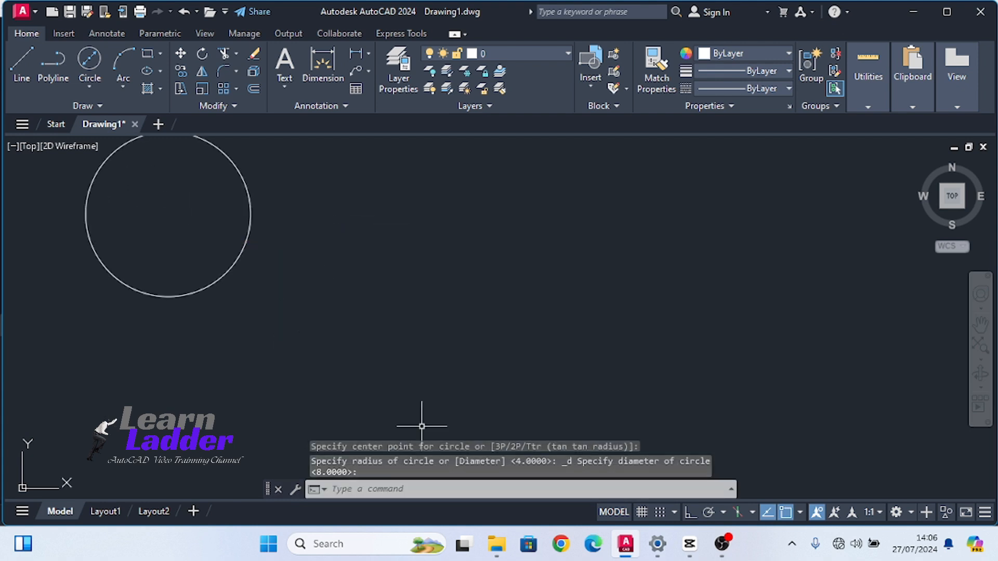
Draw a second circle with a radius of about 4.71 beside the first one, using the CIRCLE command
{"action": "left_click", "coordinate": [429, 490]}
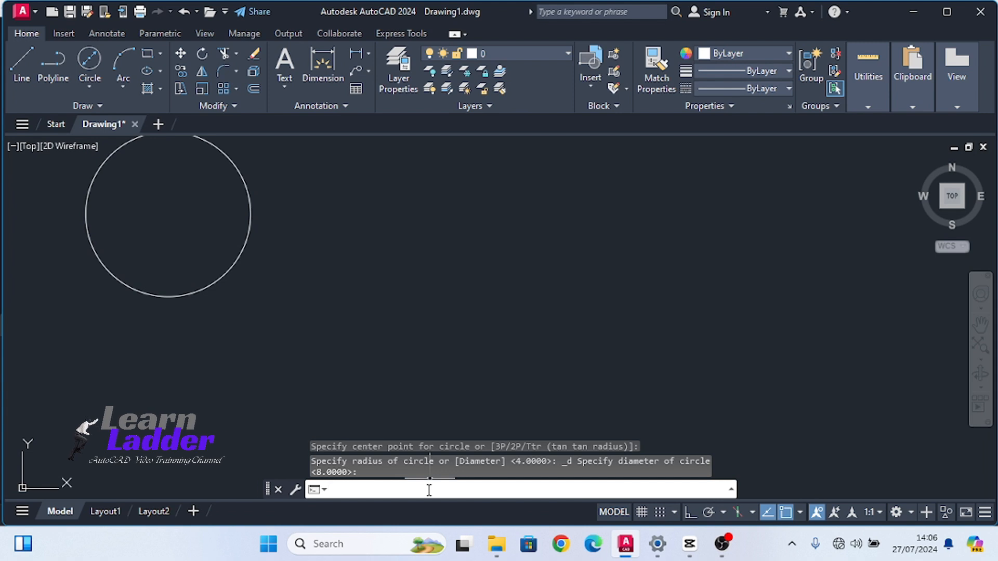
{"action": "type", "text": "ci"}
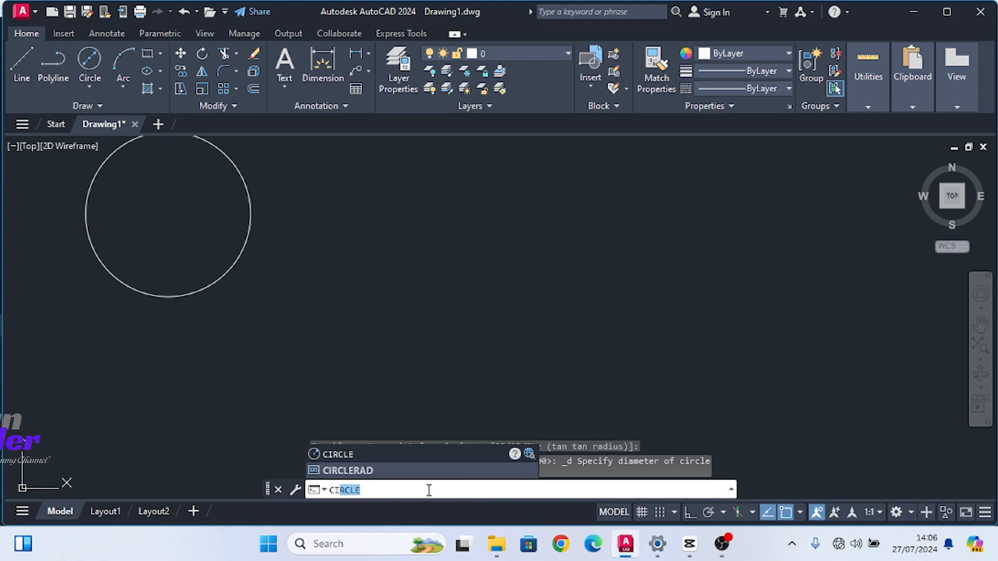
{"action": "type", "text": "cle"}
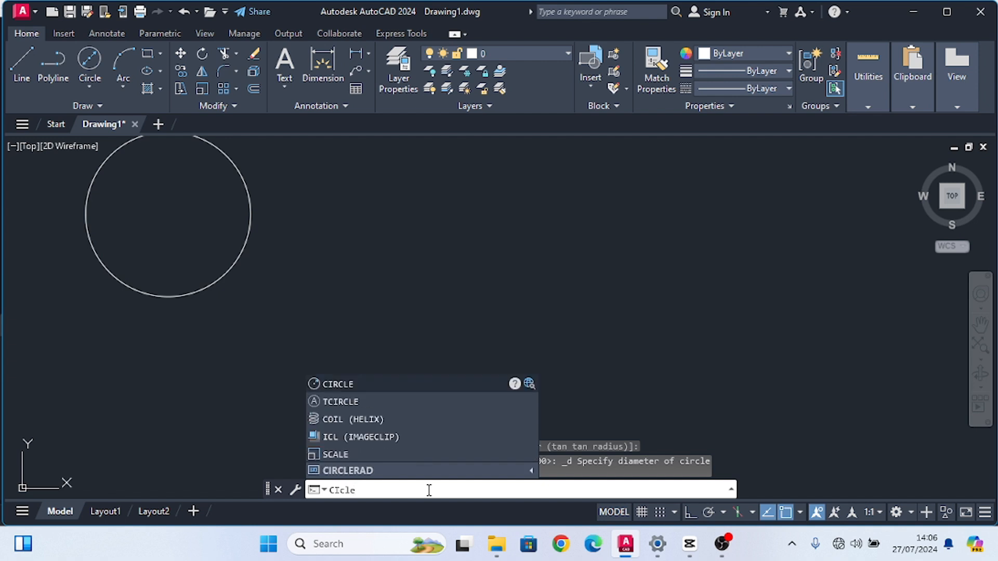
{"action": "key", "text": "Return"}
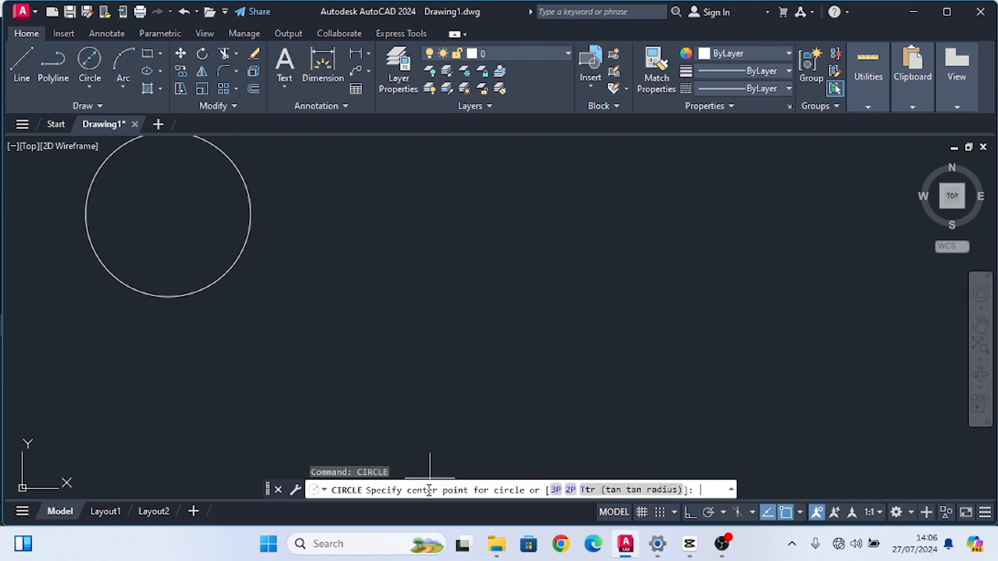
{"action": "left_click", "coordinate": [342, 257]}
{"action": "left_click", "coordinate": [414, 258]}
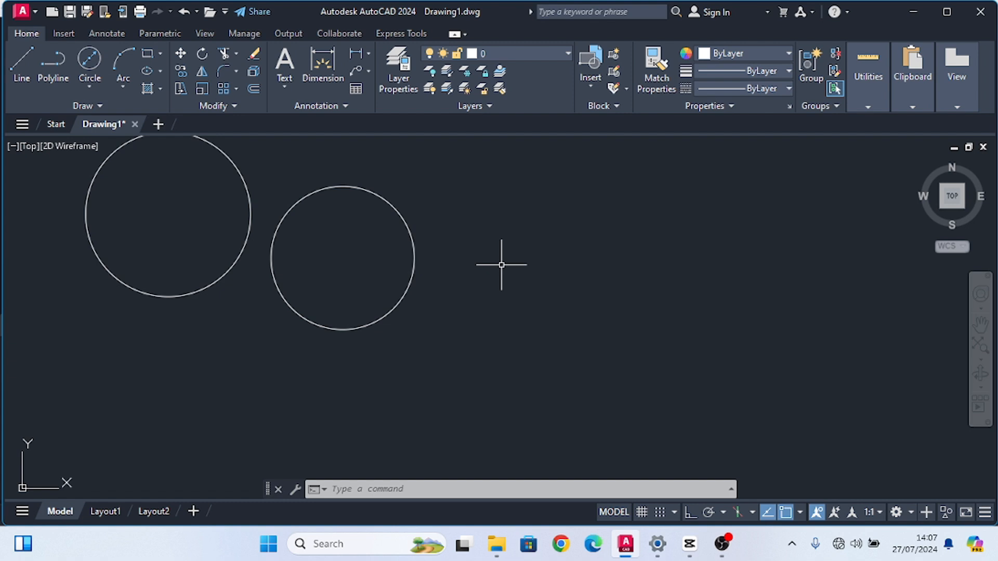
Draw a third freehand circle overlapping the upper right of the second one, and window-select the drawn circles
{"action": "type", "text": "c"}
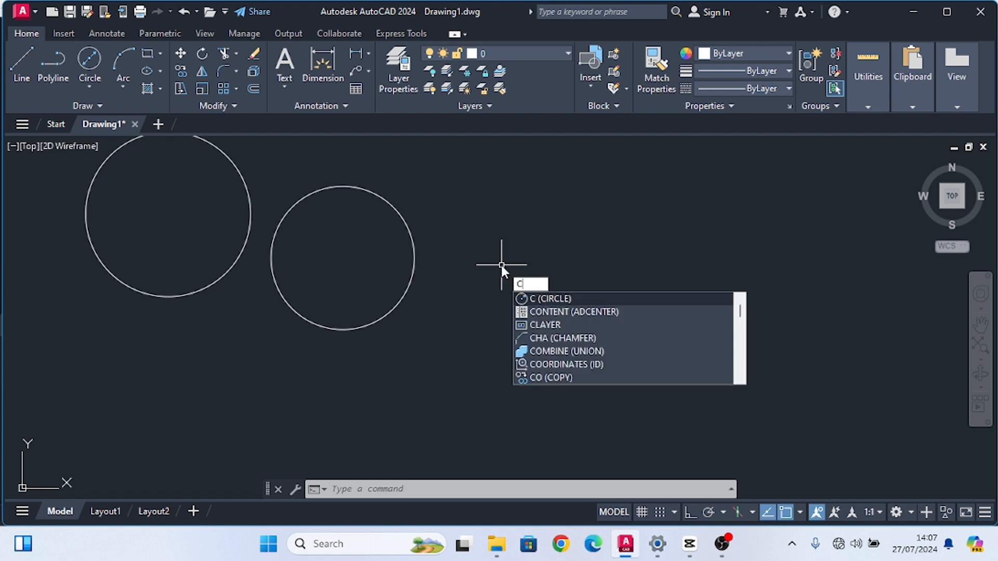
{"action": "key", "text": "Return"}
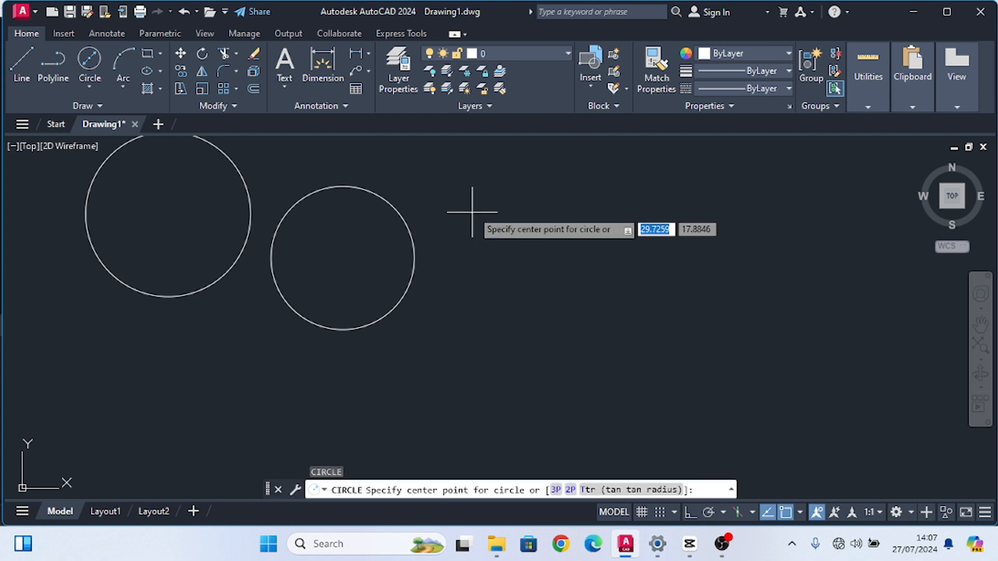
{"action": "left_click", "coordinate": [472, 209]}
{"action": "left_click", "coordinate": [533, 251]}
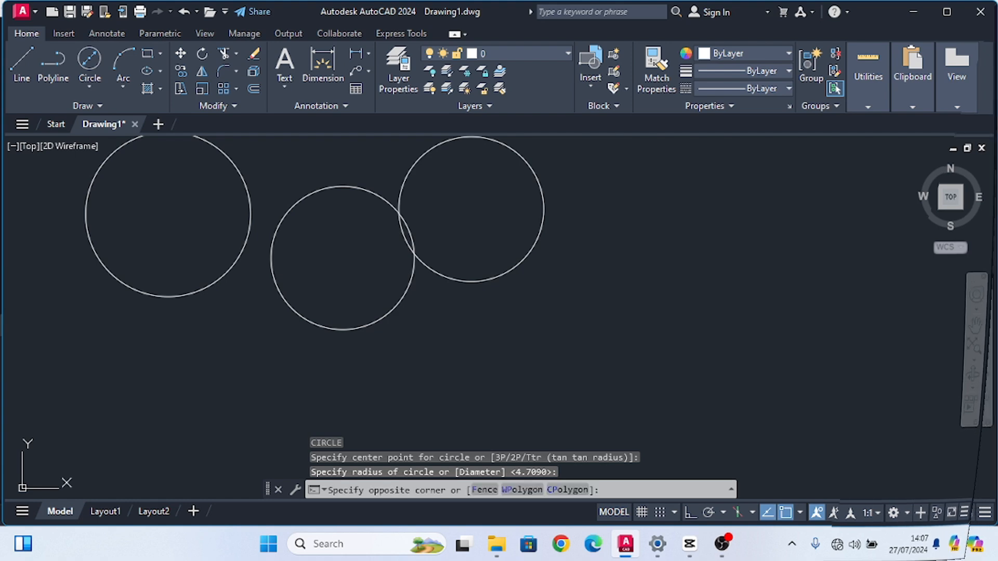
{"action": "left_click", "coordinate": [187, 312]}
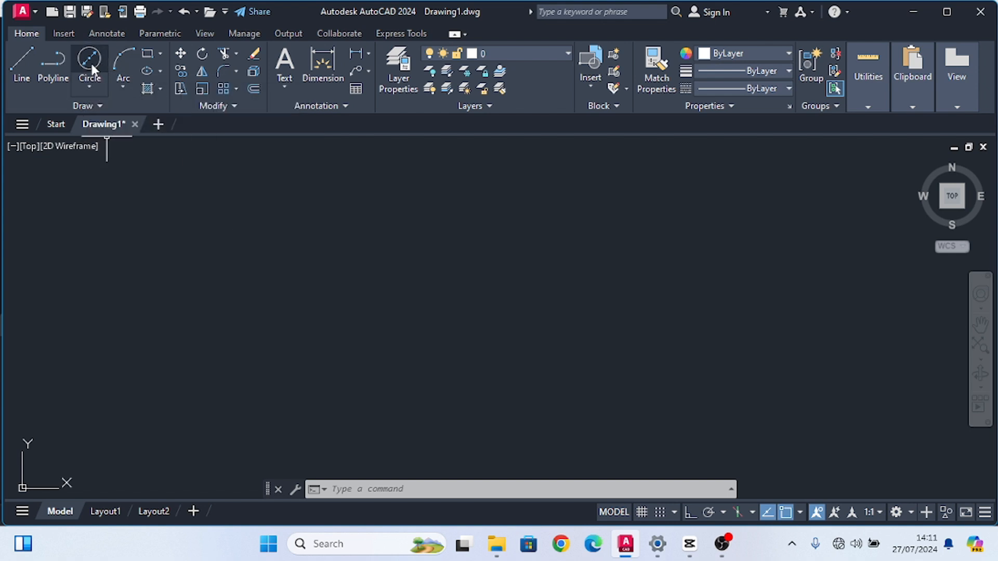
Draw a center-diameter circle with a diameter of 5 in the cleared drawing area
{"action": "left_click", "coordinate": [95, 78]}
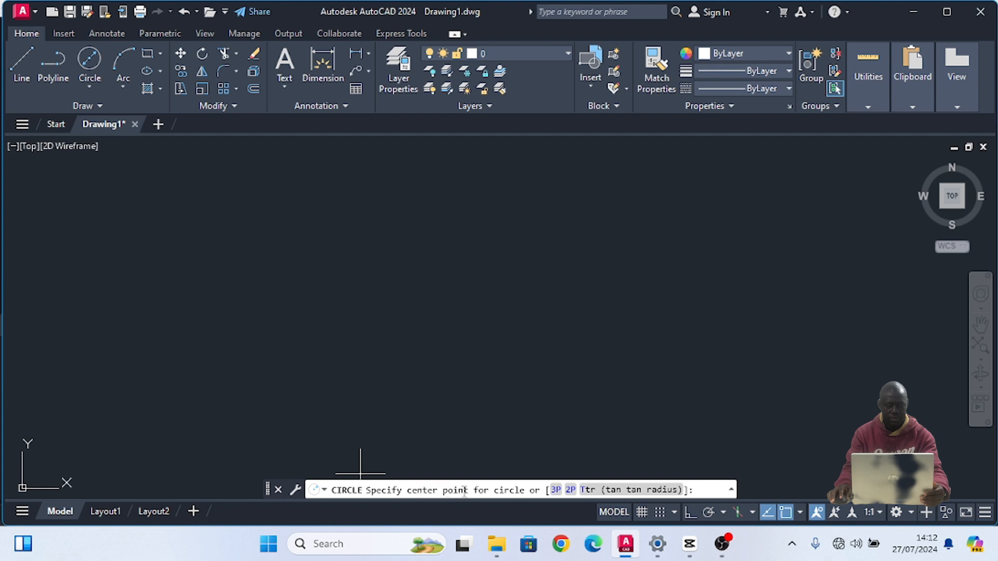
{"action": "left_click", "coordinate": [269, 279]}
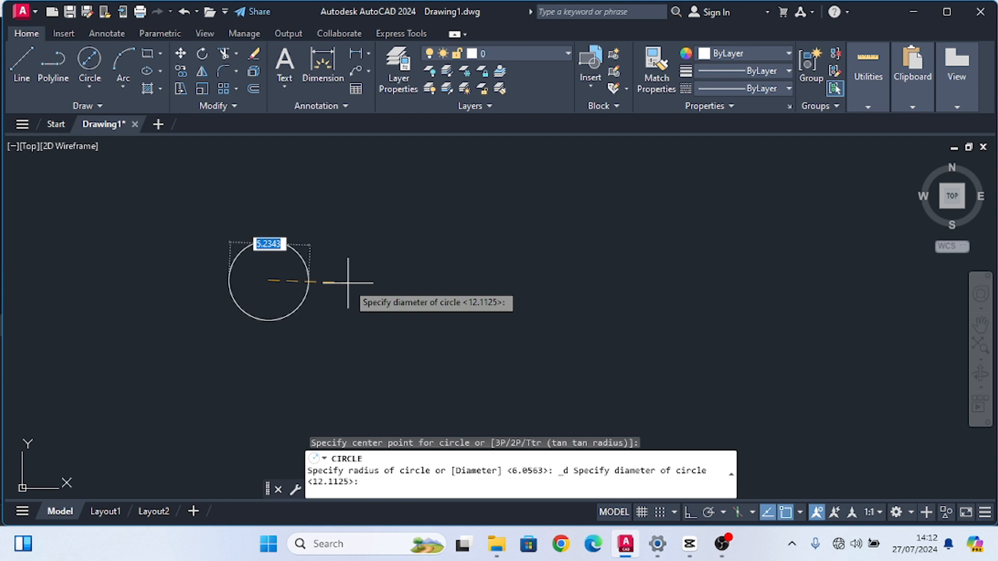
{"action": "type", "text": "5"}
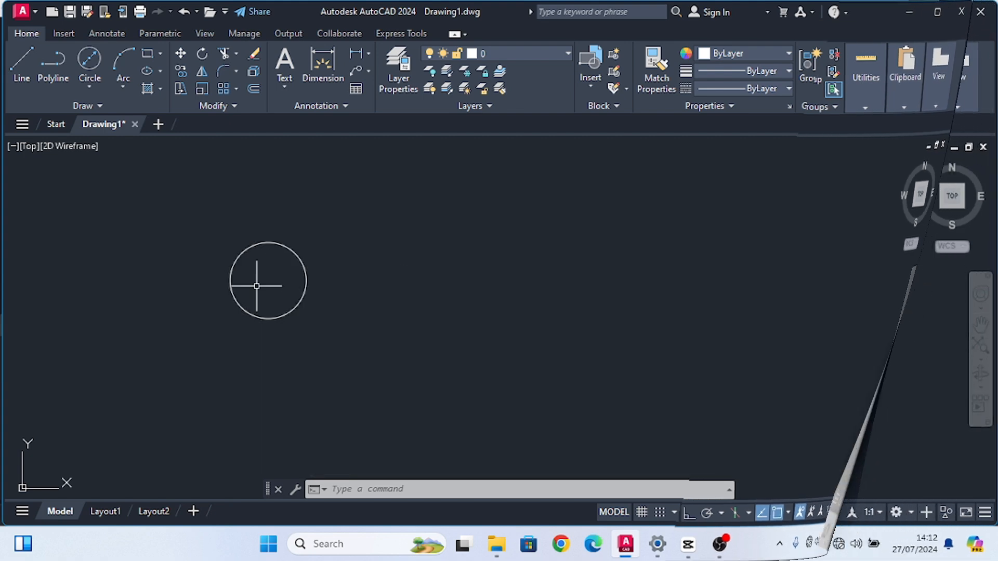
Draw another circle to the right of the existing one using the Diameter option with a value of 5
{"action": "left_click", "coordinate": [98, 68]}
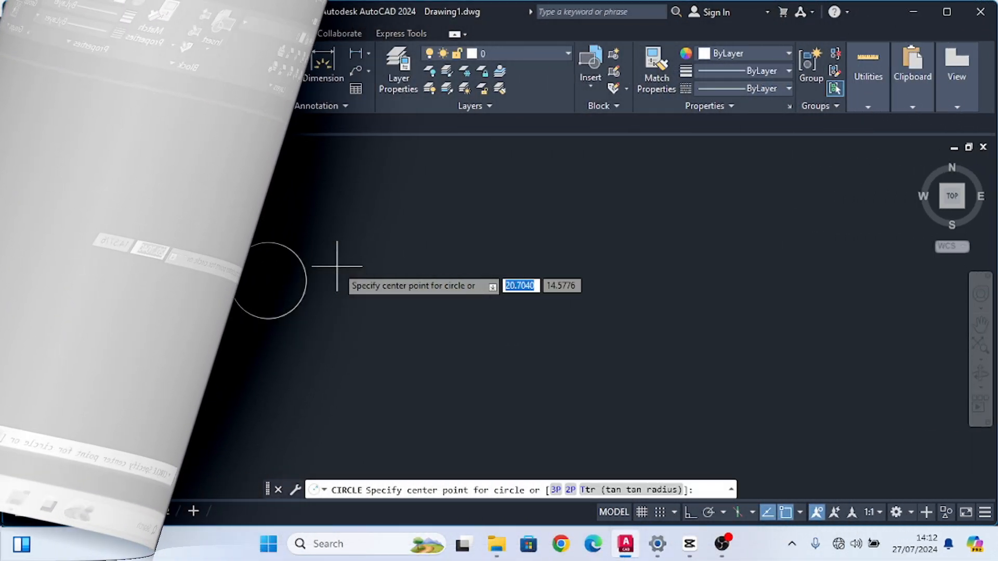
{"action": "left_click", "coordinate": [390, 290]}
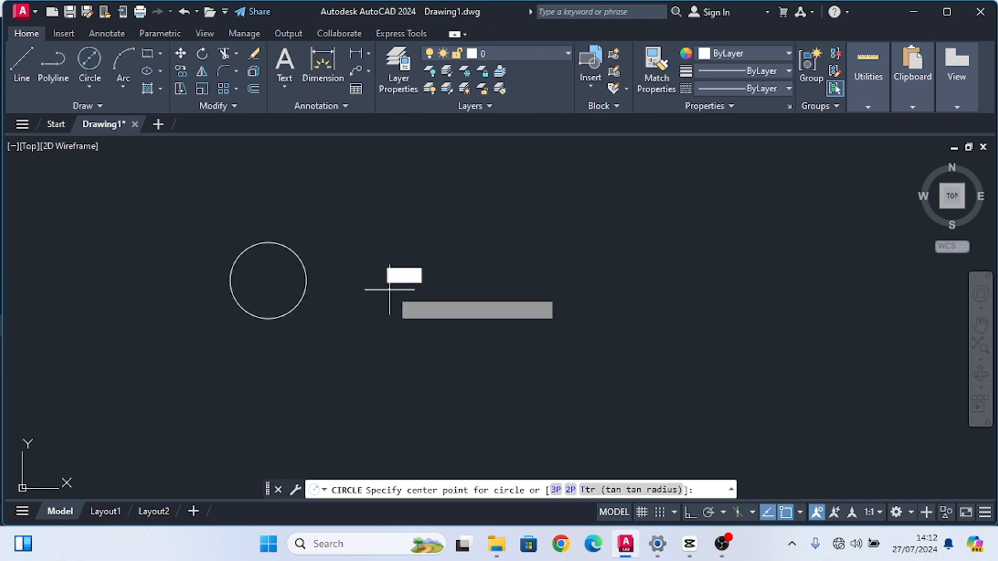
{"action": "key", "text": "Down"}
{"action": "key", "text": "Return"}
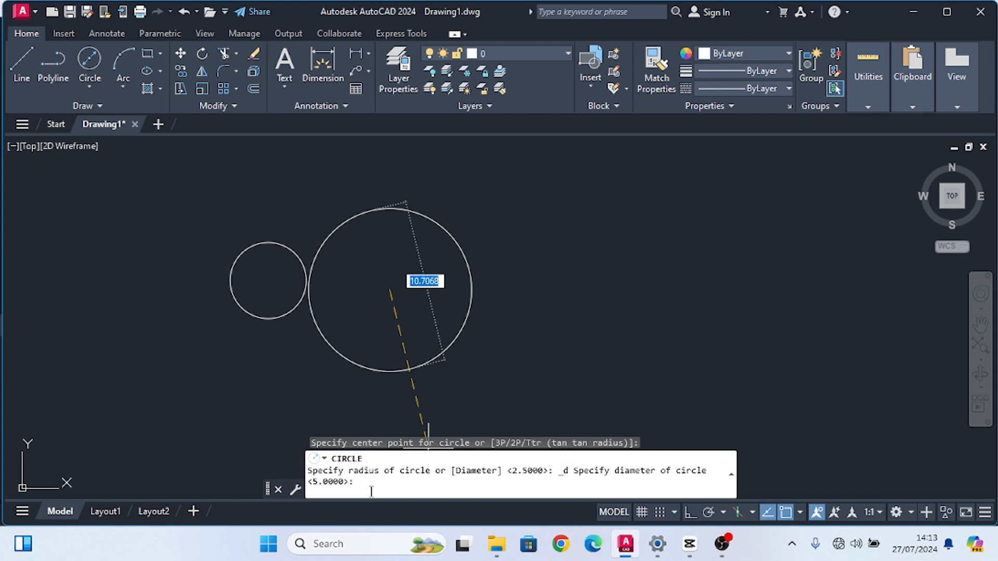
{"action": "type", "text": "5"}
{"action": "key", "text": "Return"}
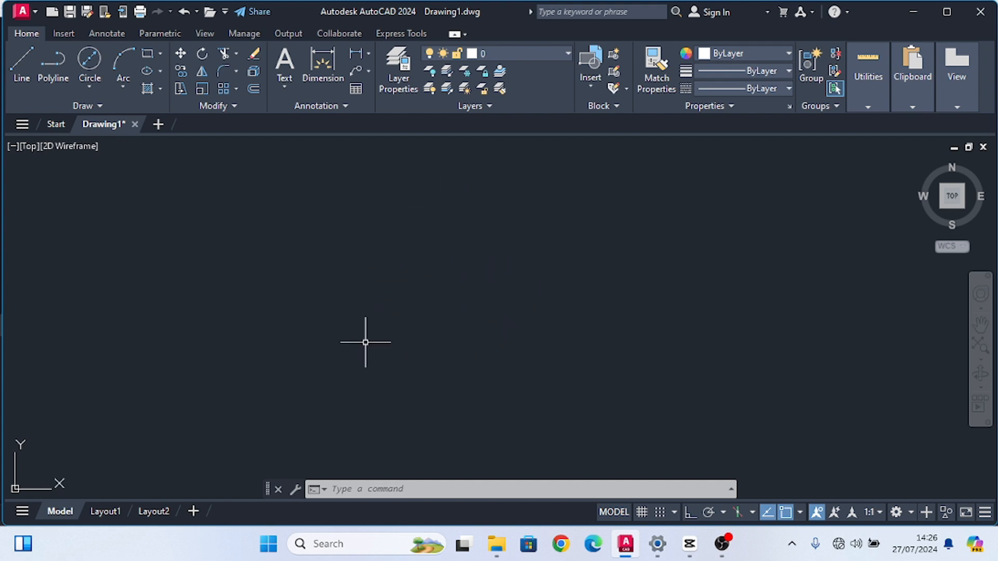
Draw a circle with a diameter of 10 in the empty drawing, using the Diameter option
{"action": "left_click", "coordinate": [93, 61]}
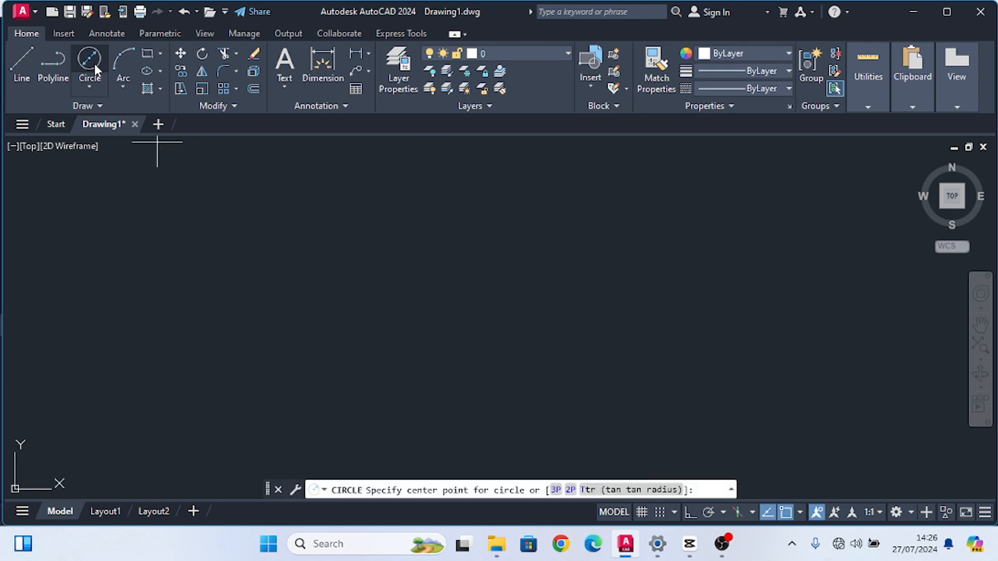
{"action": "left_click", "coordinate": [293, 274]}
{"action": "type", "text": "d"}
{"action": "key", "text": "Return"}
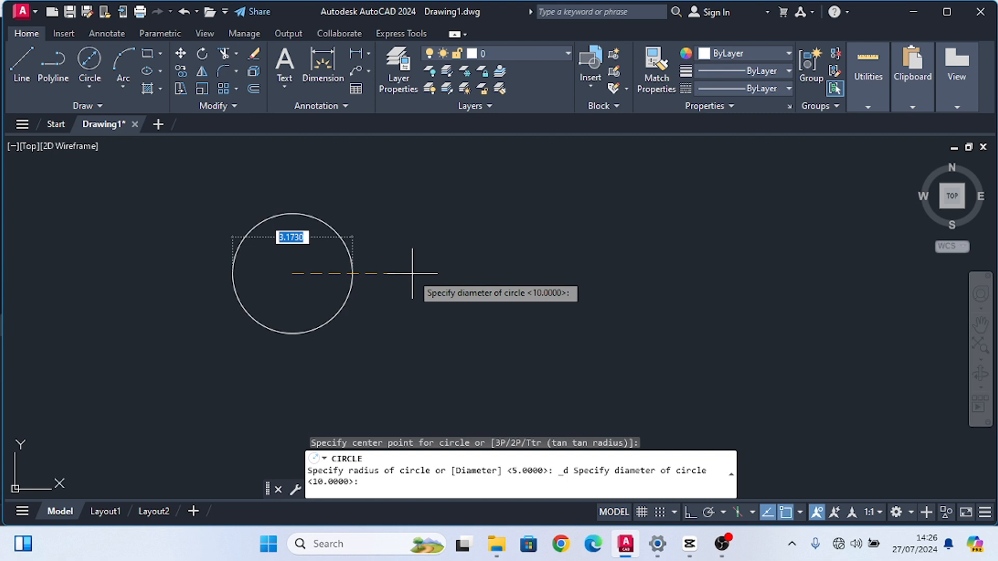
{"action": "type", "text": "d"}
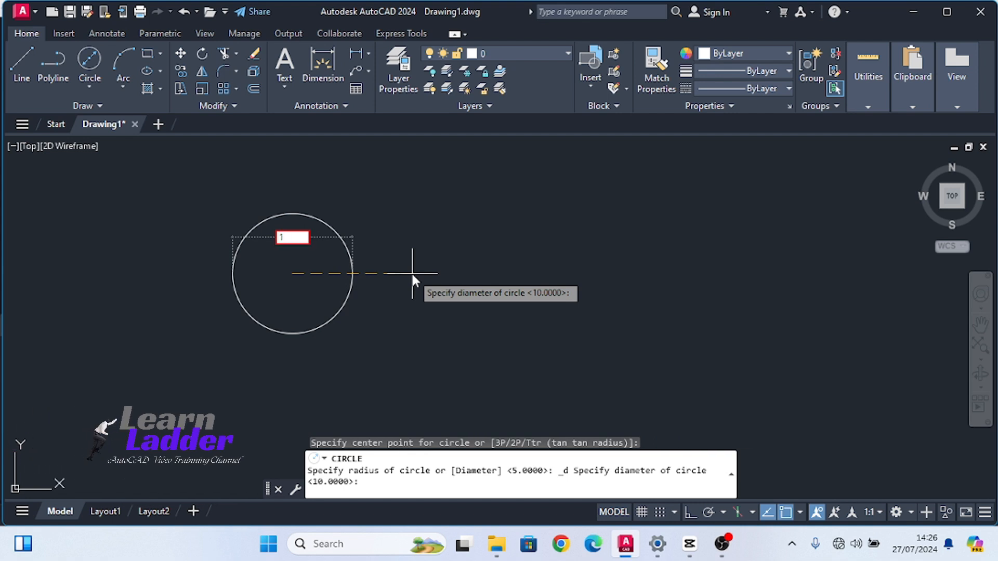
{"action": "type", "text": "10"}
{"action": "key", "text": "Return"}
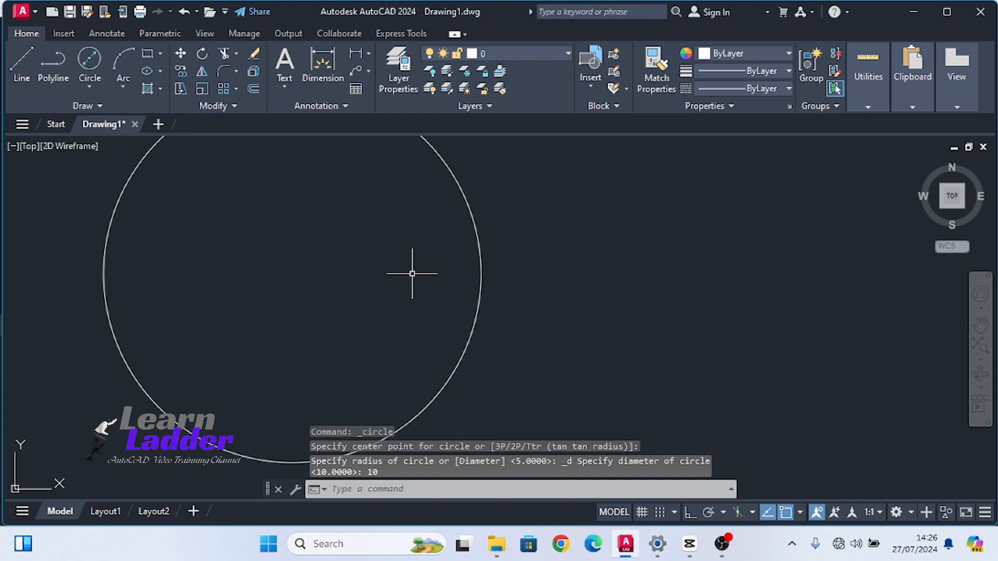
{"action": "scroll", "coordinate": [498, 361], "scroll_direction": "down", "scroll_amount": 1}
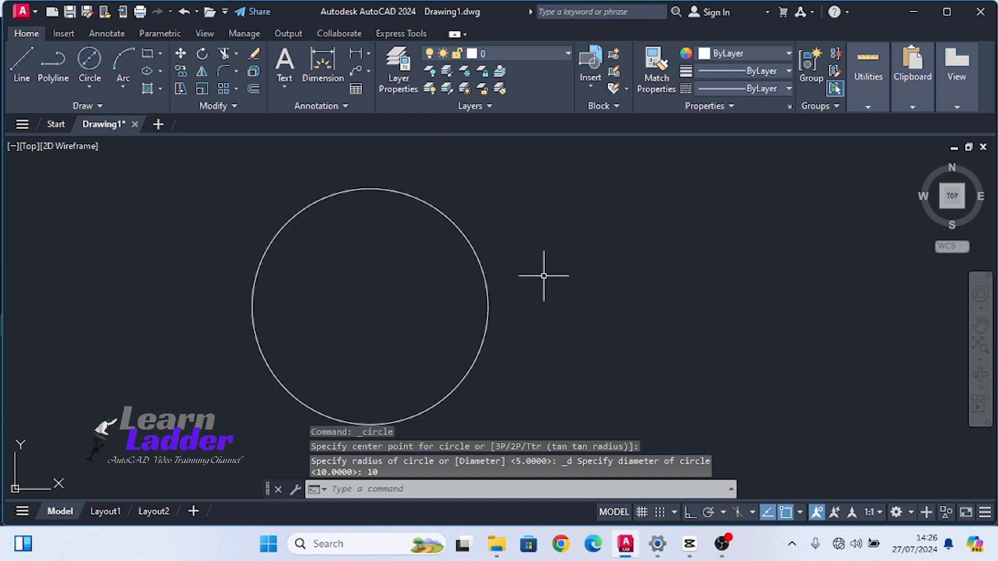
{"action": "scroll", "coordinate": [543, 276], "scroll_direction": "down", "scroll_amount": 1}
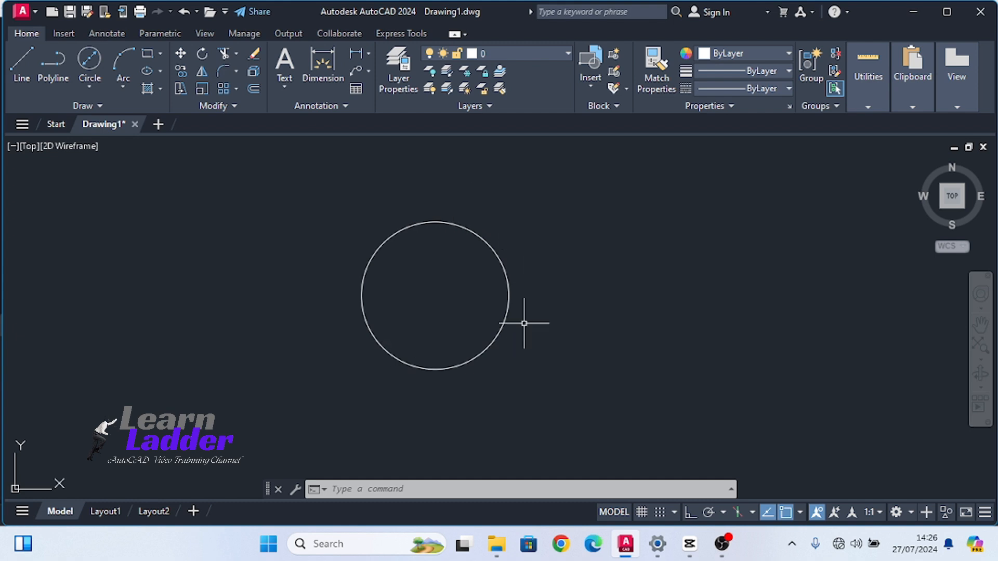
Create a linear dimension across the circle between its left and right quadrants to check the diameter
{"action": "left_click", "coordinate": [357, 53]}
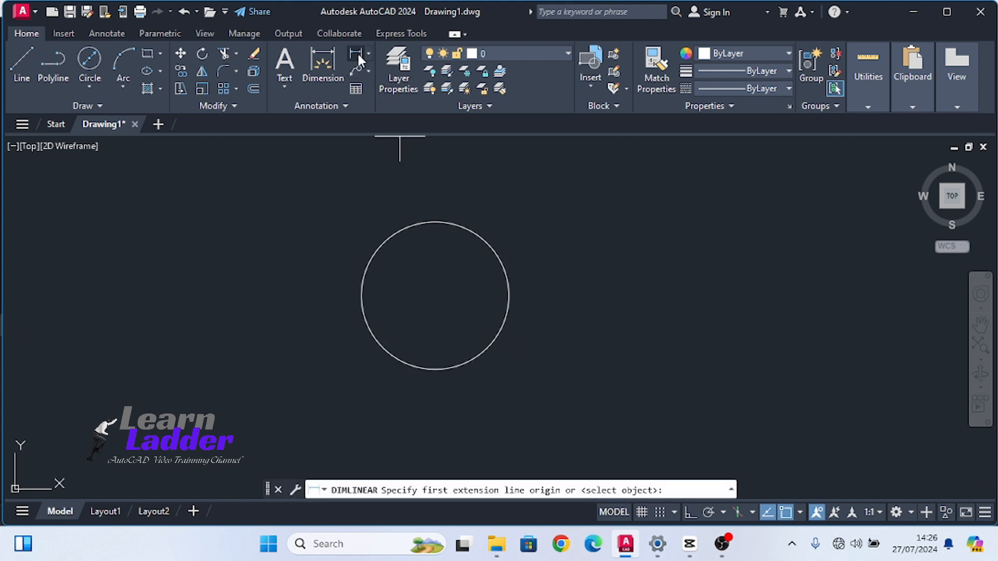
{"action": "left_click", "coordinate": [362, 292]}
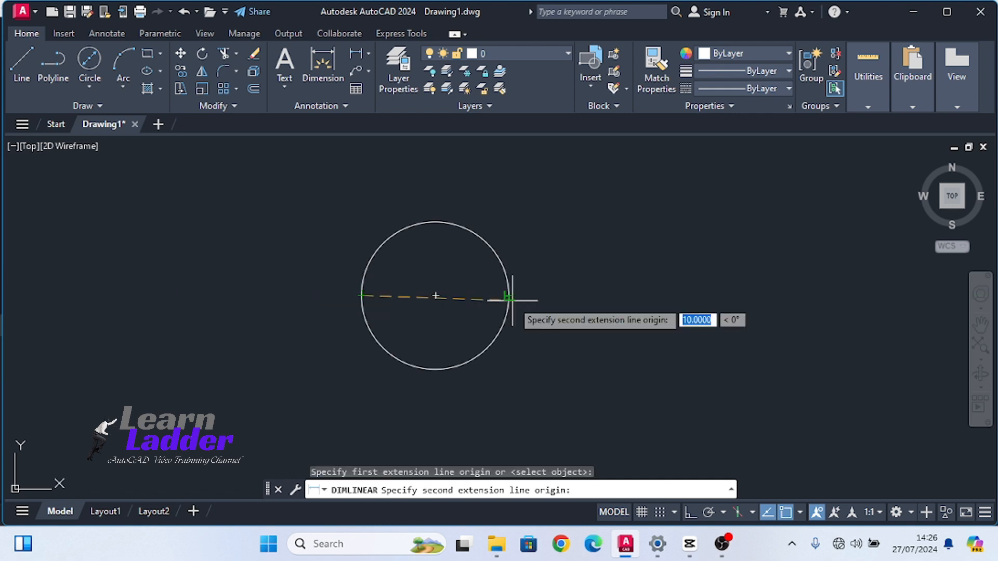
{"action": "left_click", "coordinate": [509, 295]}
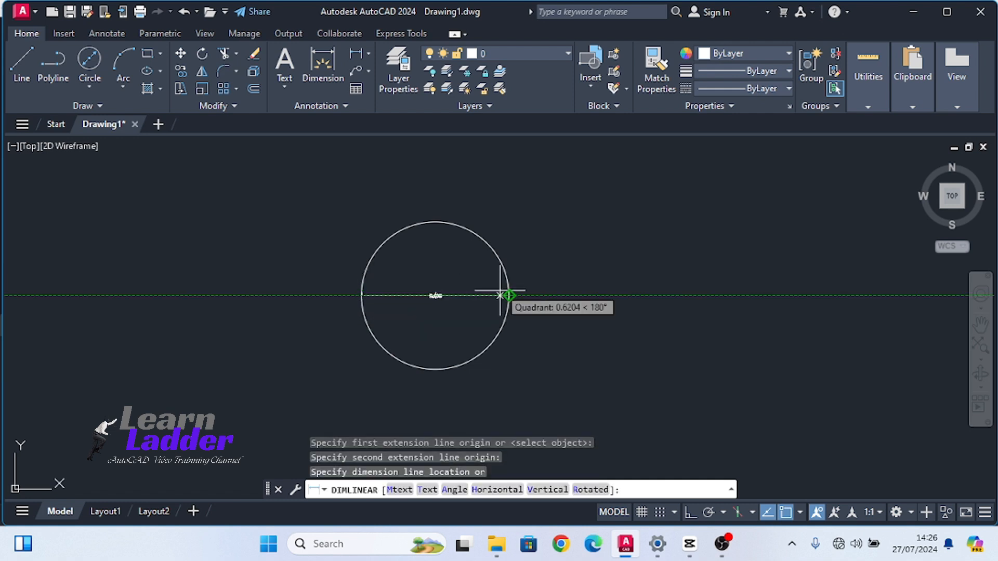
{"action": "scroll", "coordinate": [500, 296], "scroll_direction": "up", "scroll_amount": 4}
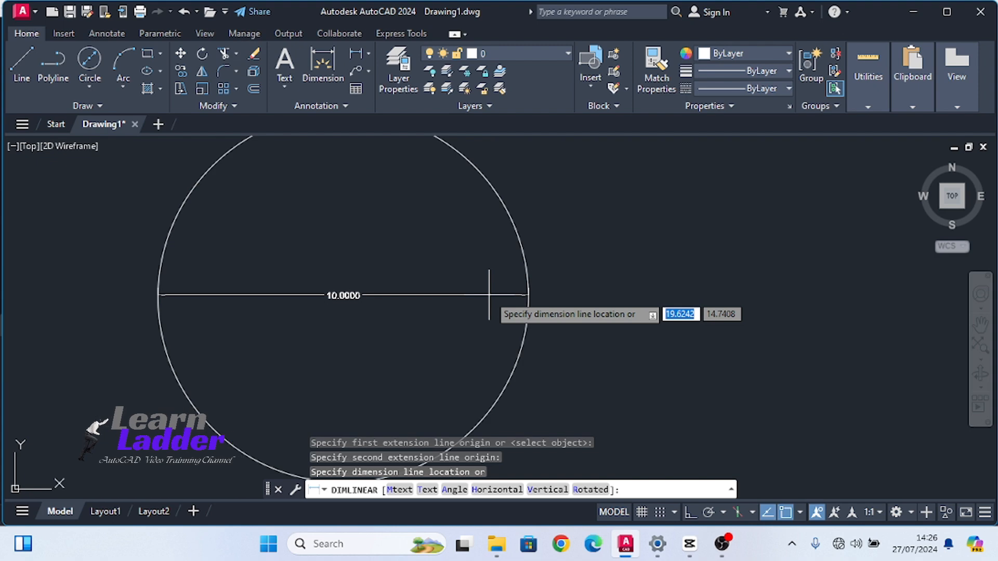
{"action": "scroll", "coordinate": [488, 295], "scroll_direction": "down", "scroll_amount": 2}
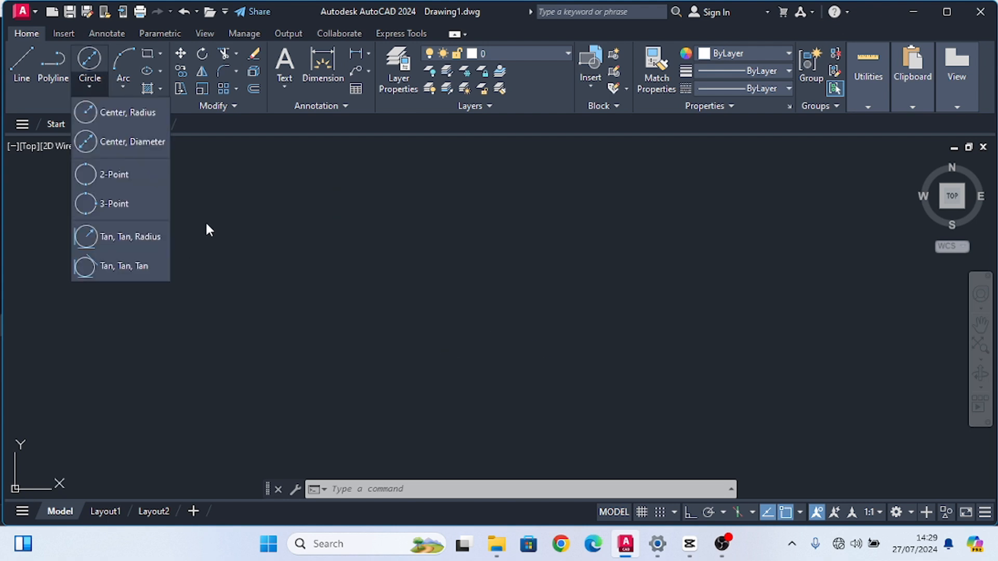
Draw a circle with a radius of 5 using the Center, Radius method
{"action": "left_click", "coordinate": [90, 112]}
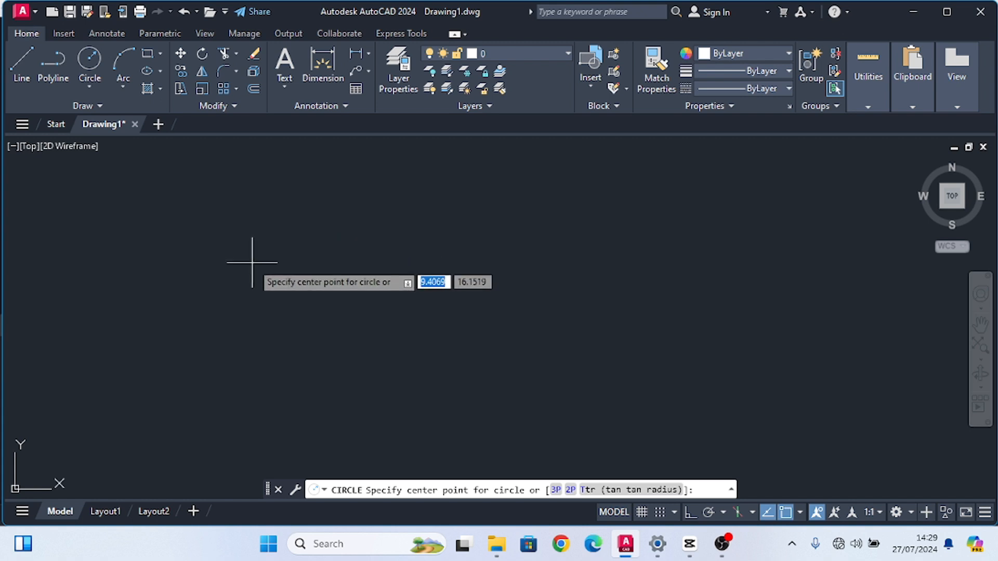
{"action": "left_click", "coordinate": [302, 259]}
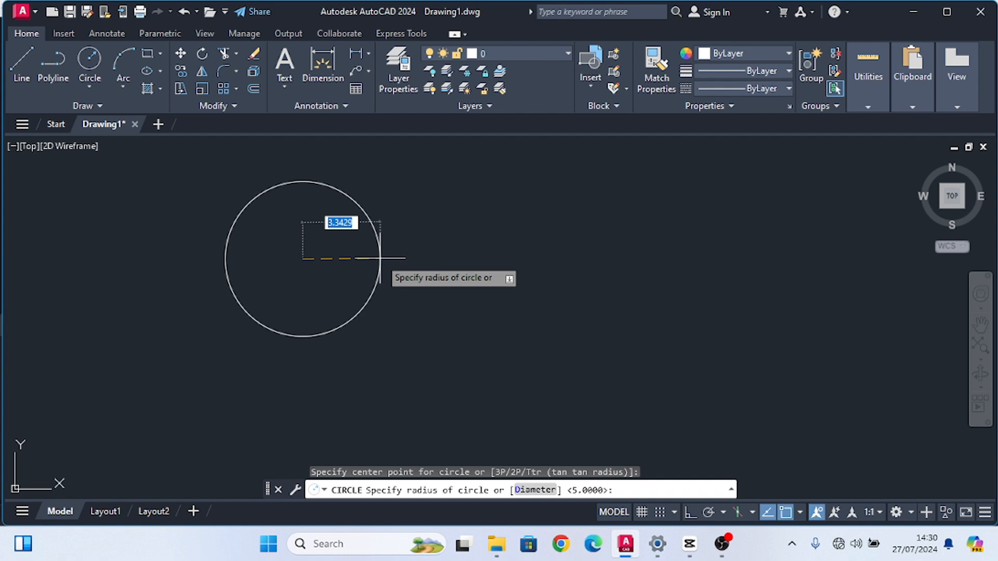
{"action": "type", "text": "5"}
{"action": "key", "text": "Return"}
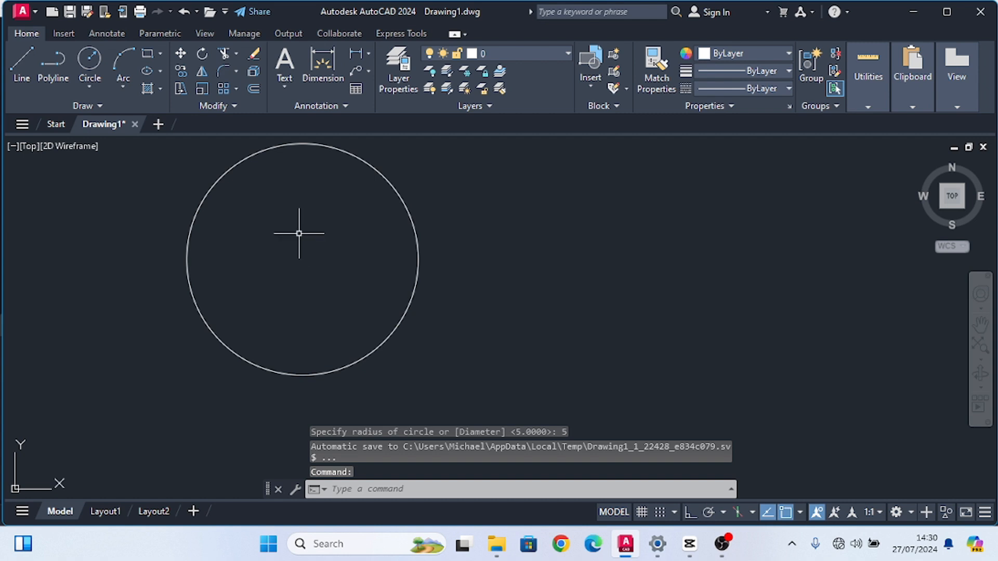
{"action": "scroll", "coordinate": [363, 198], "scroll_direction": "down", "scroll_amount": 2}
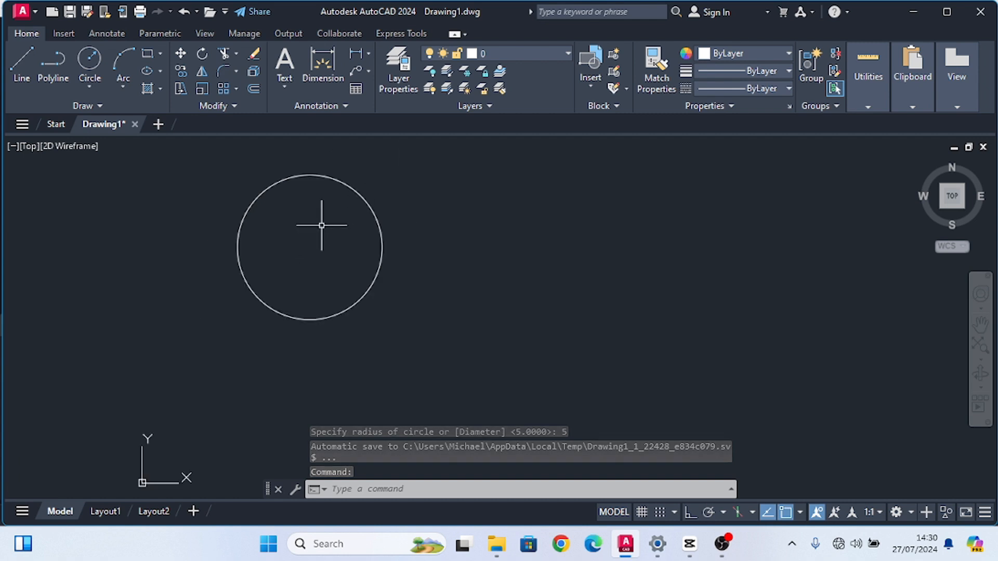
{"action": "scroll", "coordinate": [265, 218], "scroll_direction": "down", "scroll_amount": 5}
{"action": "scroll", "coordinate": [364, 278], "scroll_direction": "up", "scroll_amount": 2}
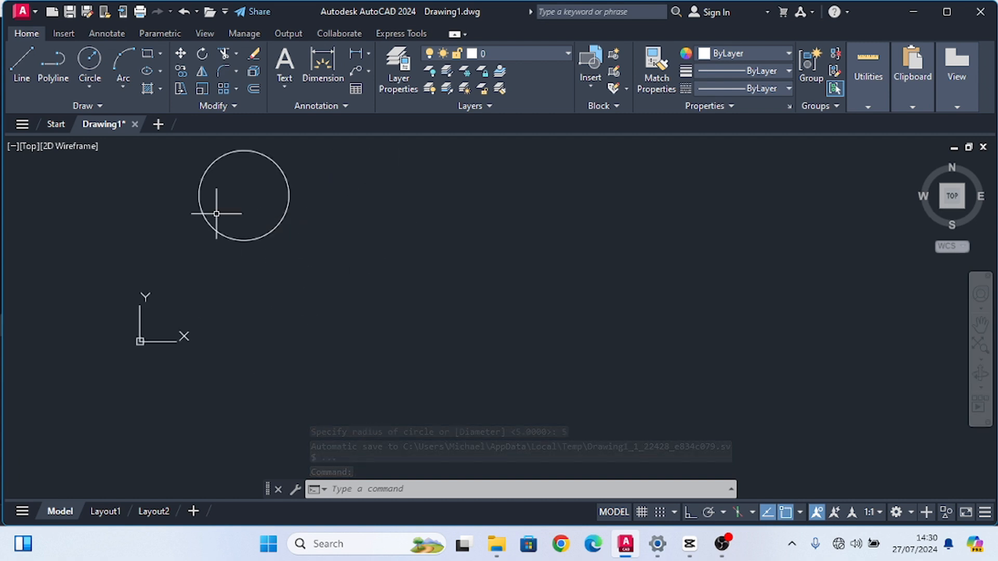
{"action": "left_click", "coordinate": [92, 88]}
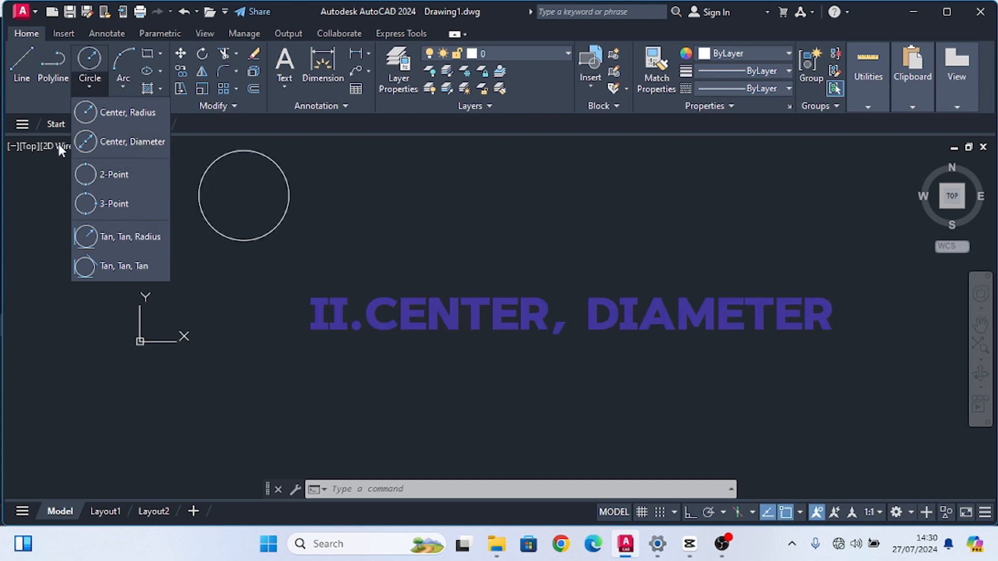
{"action": "left_click", "coordinate": [89, 139]}
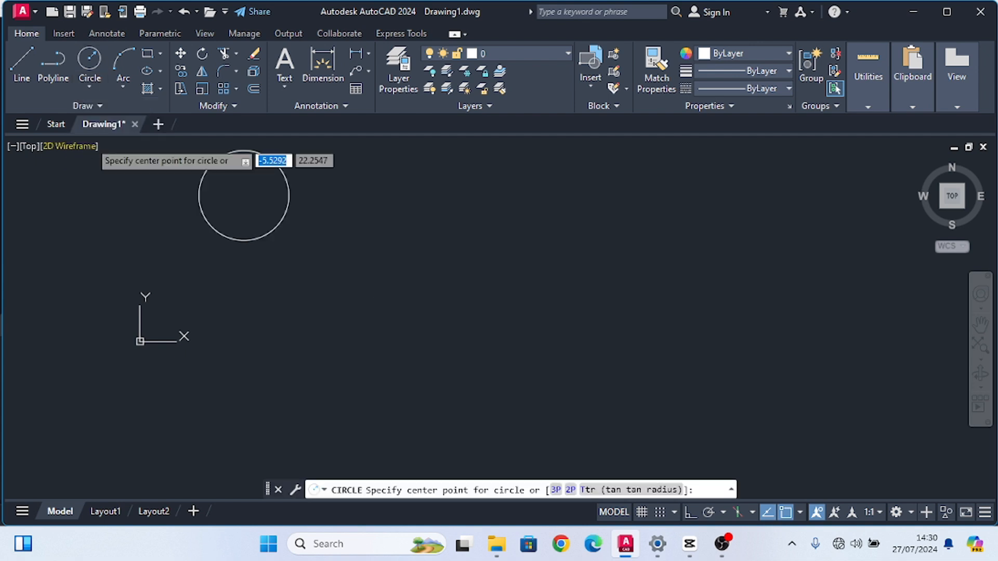
{"action": "key", "text": "Escape"}
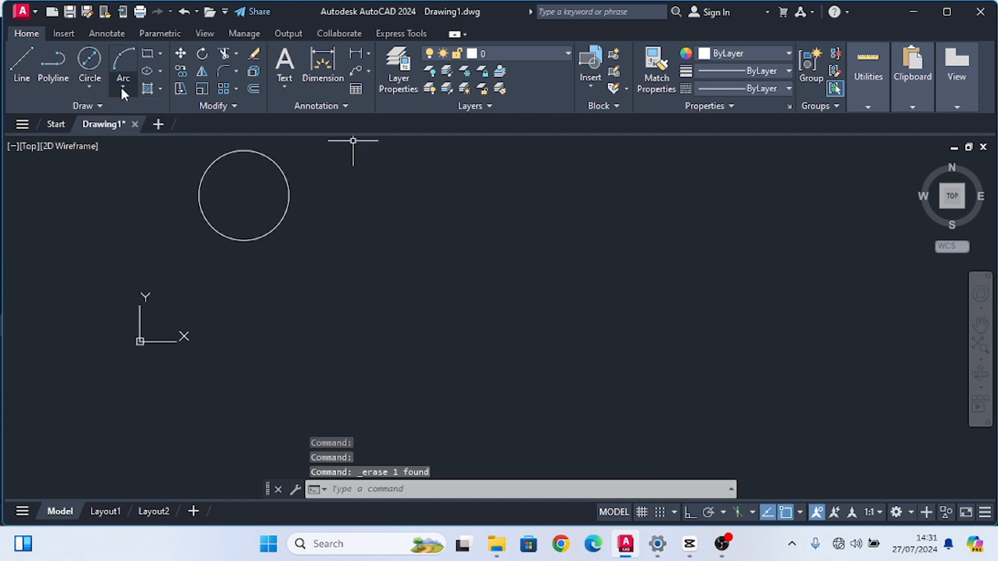
Draw a circle with a diameter of 10 to the right of the existing circle, using the Center, Diameter method
{"action": "left_click", "coordinate": [89, 87]}
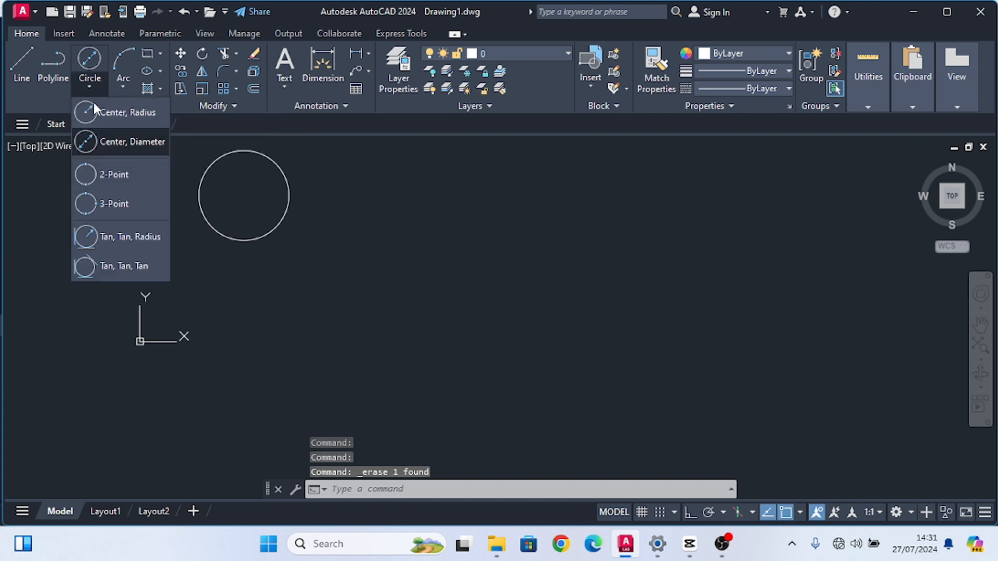
{"action": "left_click", "coordinate": [92, 147]}
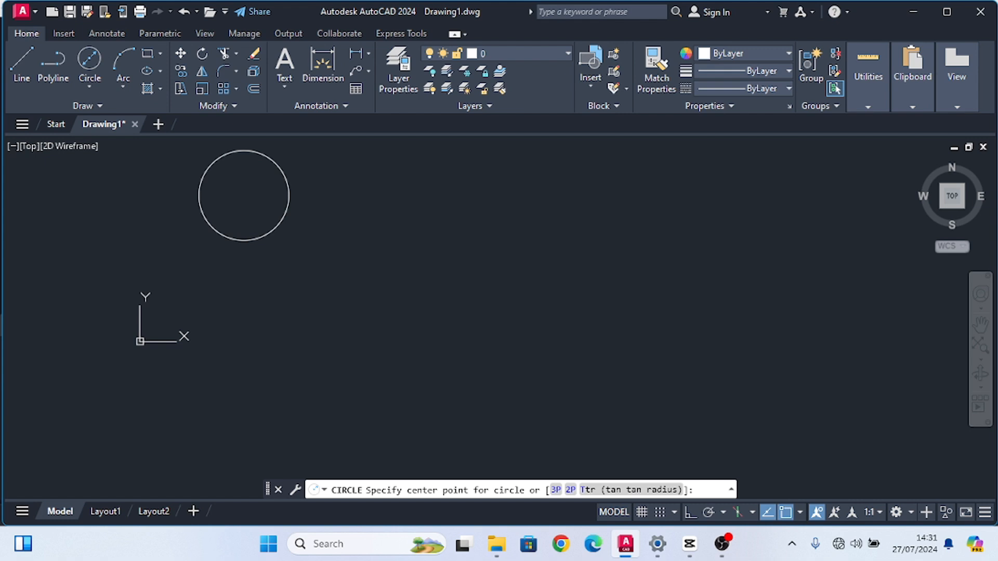
{"action": "left_click", "coordinate": [377, 225]}
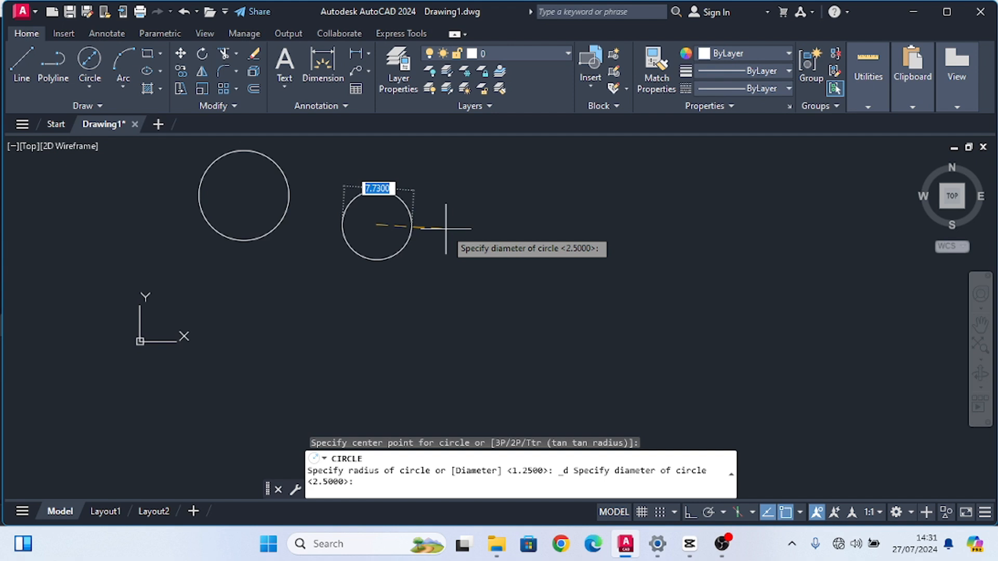
{"action": "type", "text": "1"}
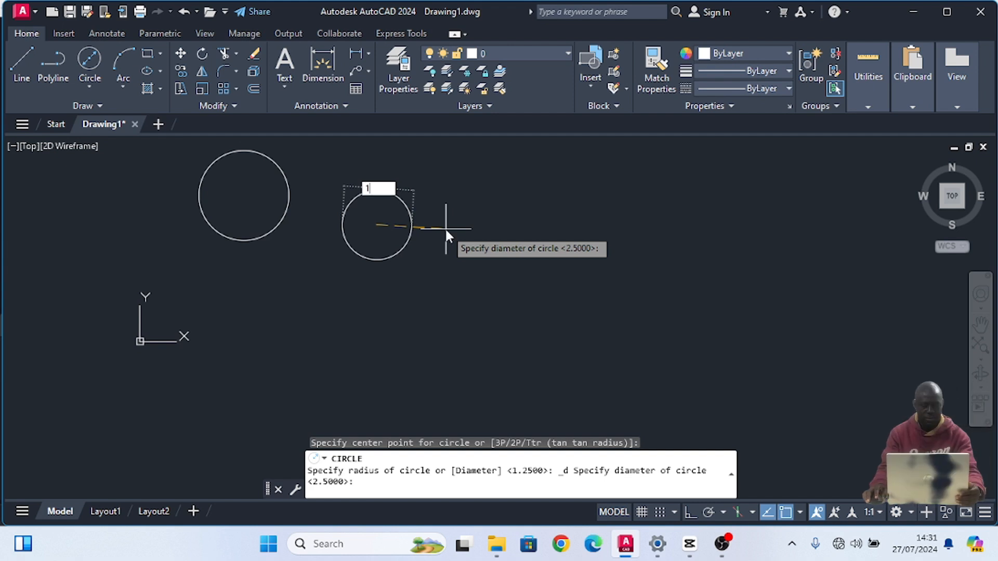
{"action": "type", "text": "0"}
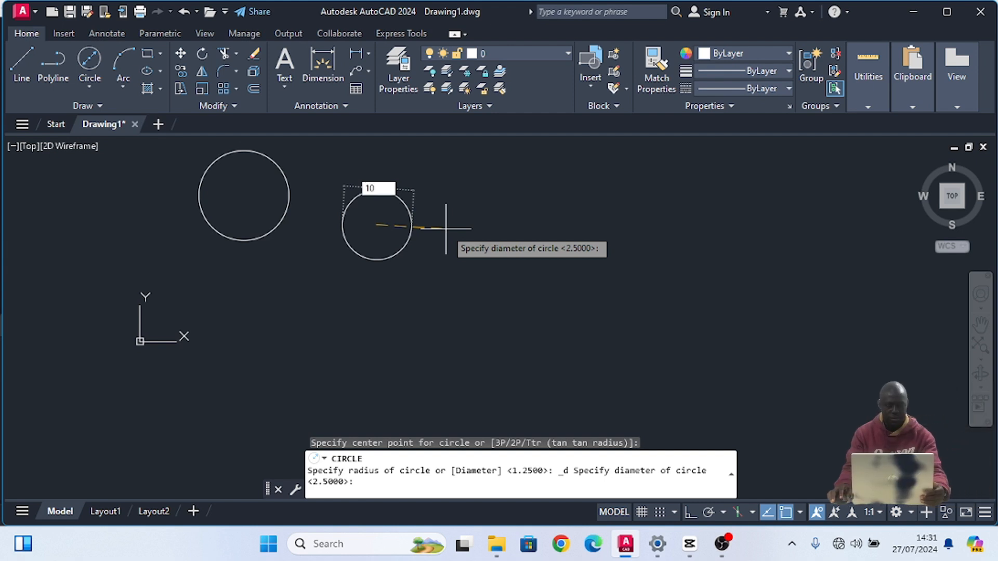
{"action": "key", "text": "Return"}
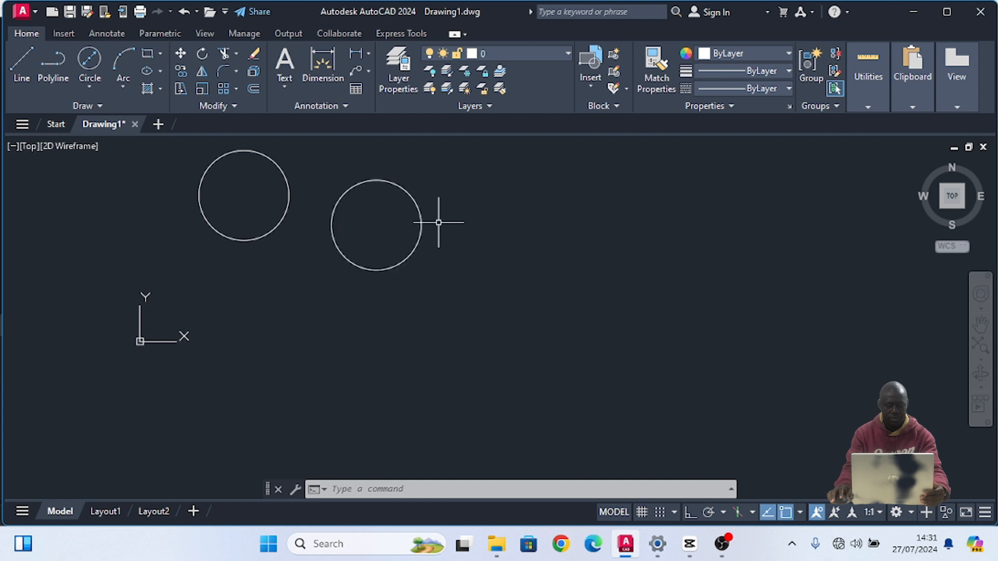
Draw a single, nearly horizontal line in the empty space to the right of the two circles
{"action": "left_click", "coordinate": [90, 86]}
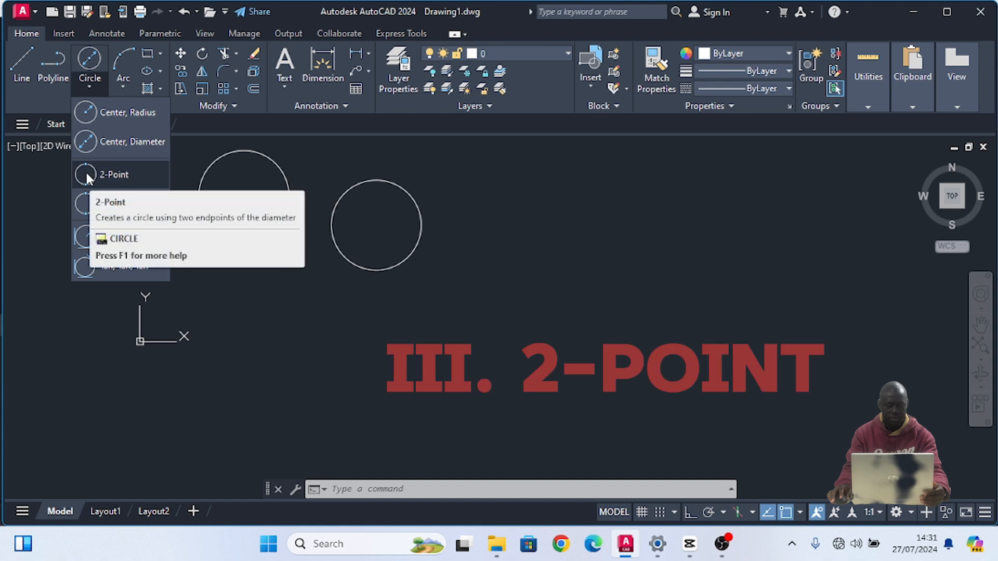
{"action": "left_click", "coordinate": [24, 65]}
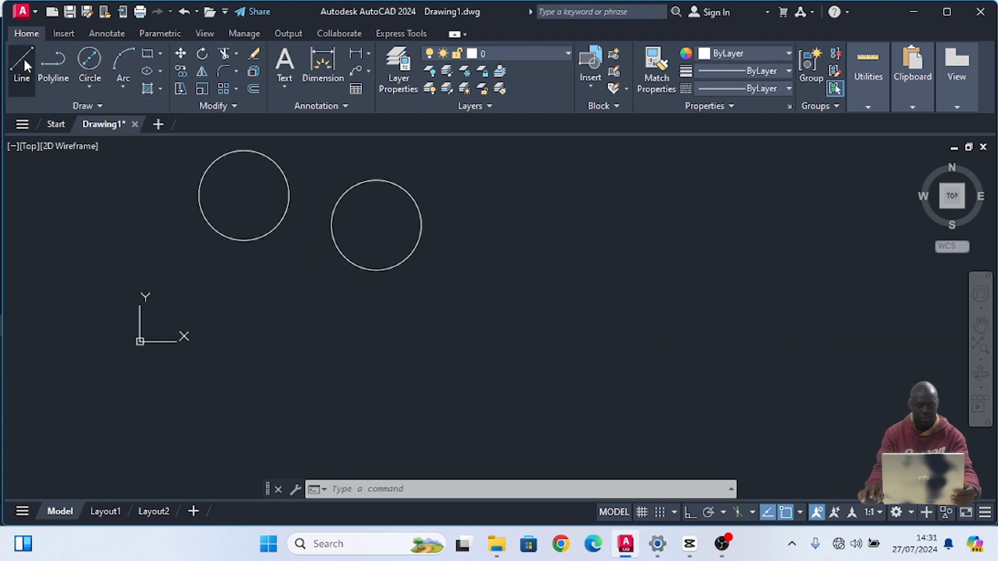
{"action": "left_click", "coordinate": [25, 65]}
{"action": "left_click", "coordinate": [562, 249]}
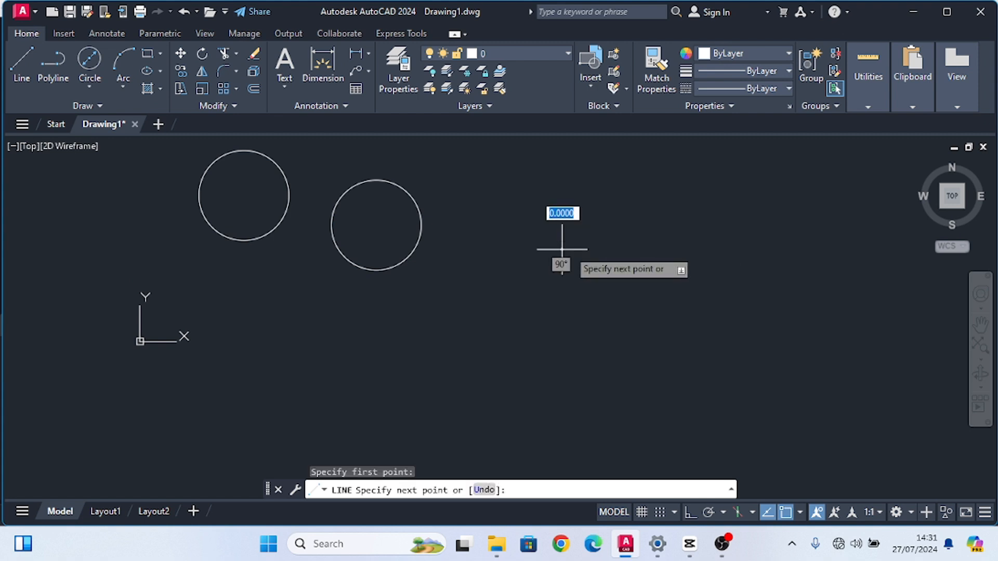
{"action": "left_click", "coordinate": [698, 249]}
{"action": "key", "text": "Return"}
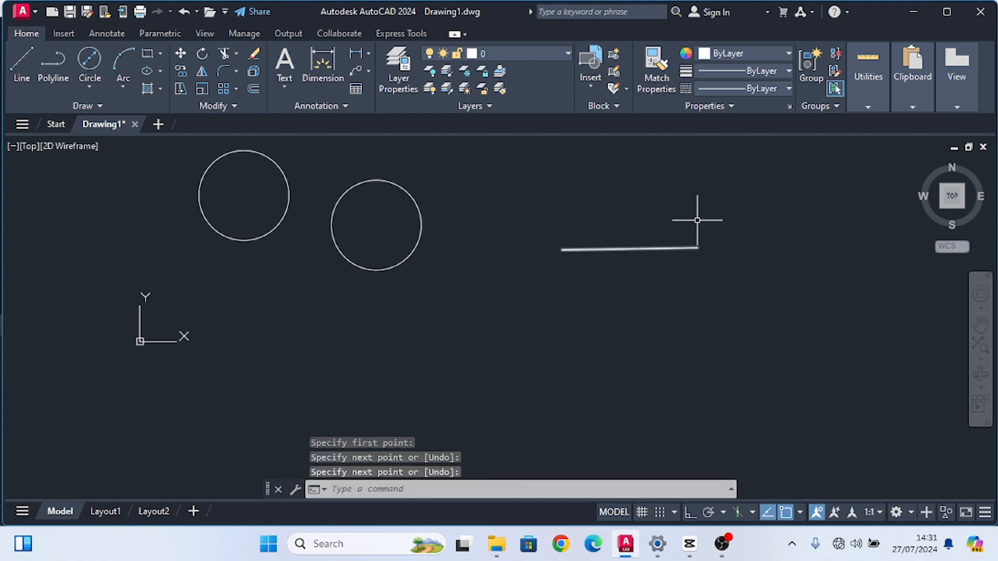
Copy the line straight down with Ortho mode on, so the copy lies a short distance below the original
{"action": "left_click", "coordinate": [697, 221]}
{"action": "left_click", "coordinate": [642, 280]}
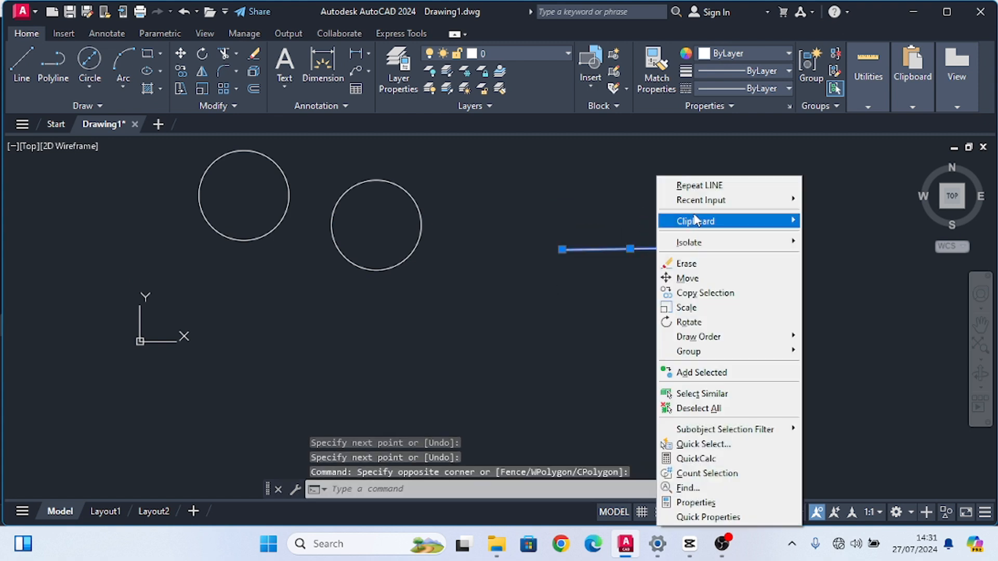
{"action": "left_click", "coordinate": [699, 293]}
{"action": "left_click", "coordinate": [716, 283]}
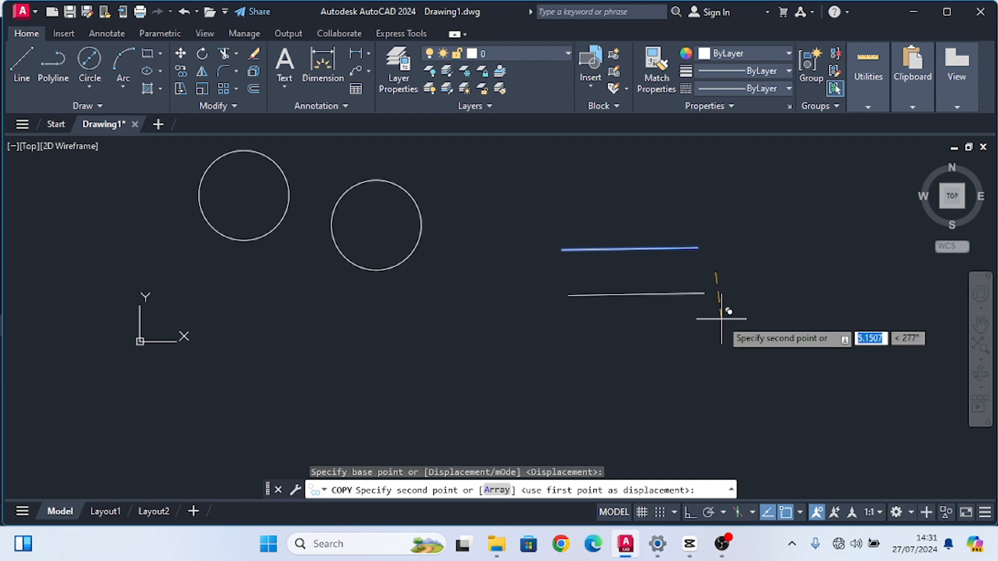
{"action": "key", "text": "F8"}
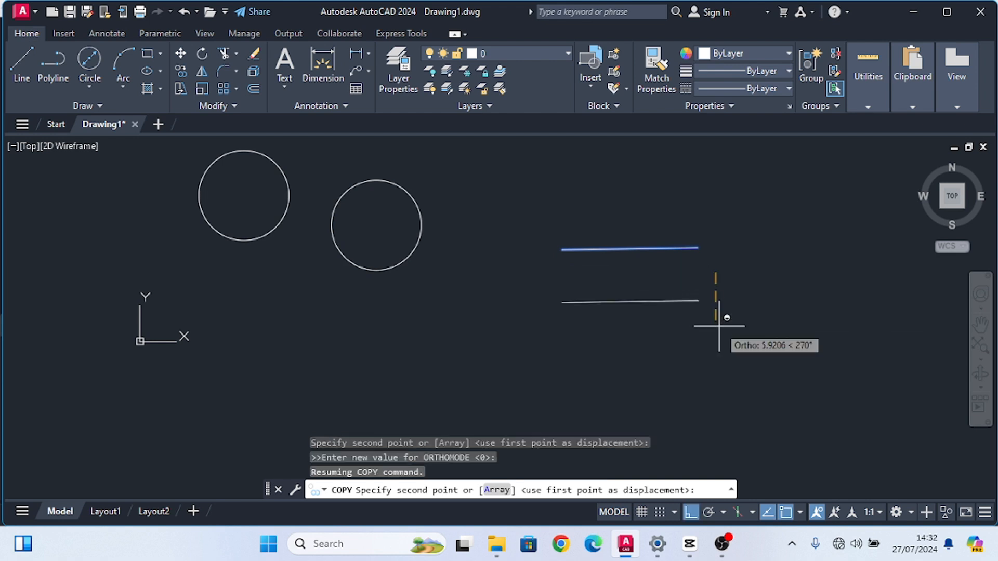
{"action": "key", "text": "Escape"}
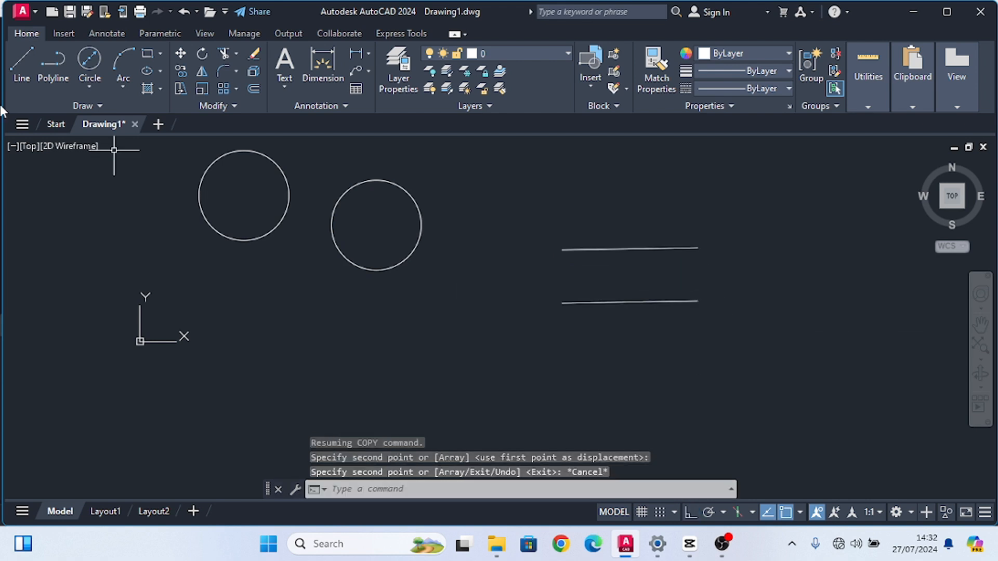
Draw a 2-Point circle between the left endpoints of the upper and lower lines
{"action": "left_click", "coordinate": [90, 64]}
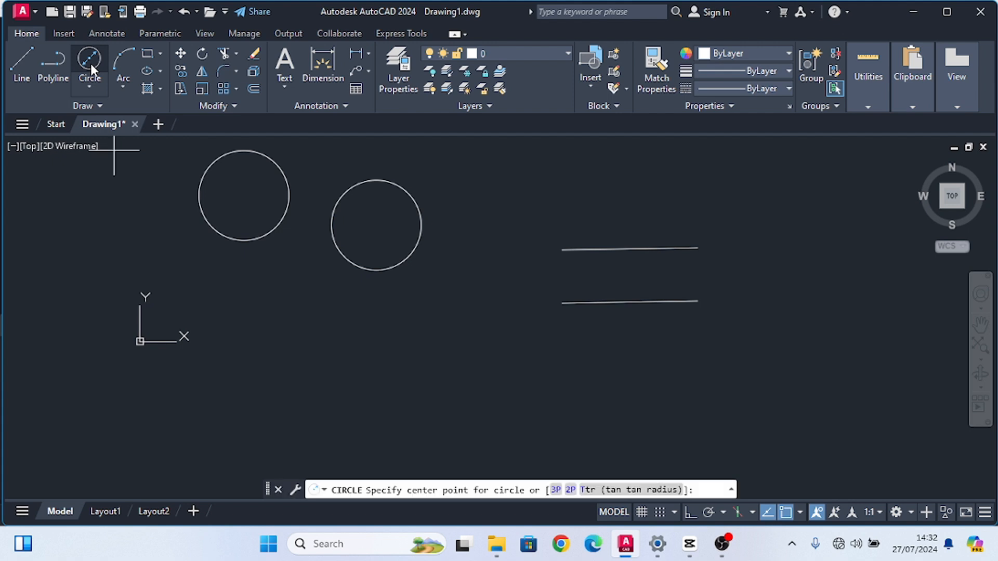
{"action": "left_click", "coordinate": [88, 84]}
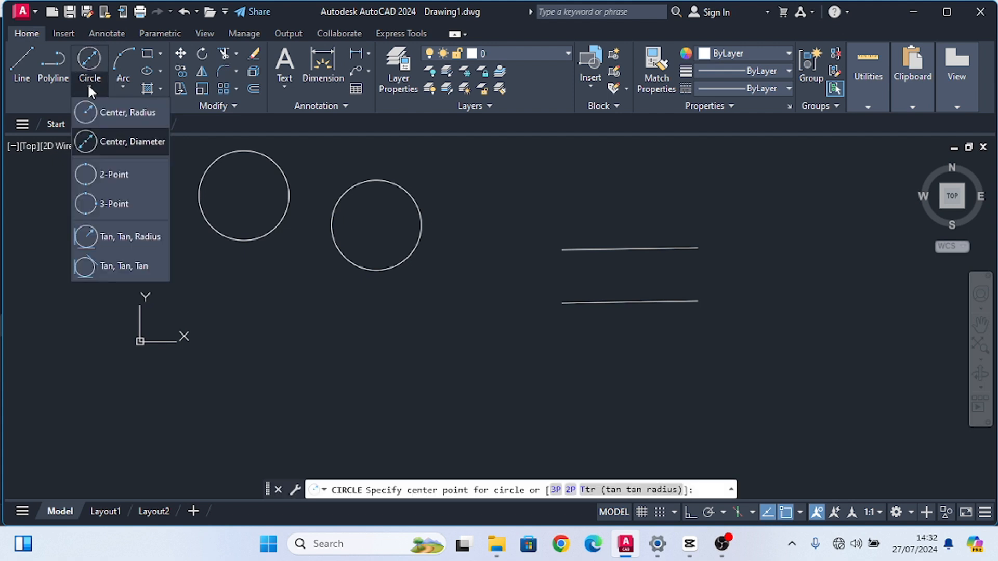
{"action": "left_click", "coordinate": [110, 174]}
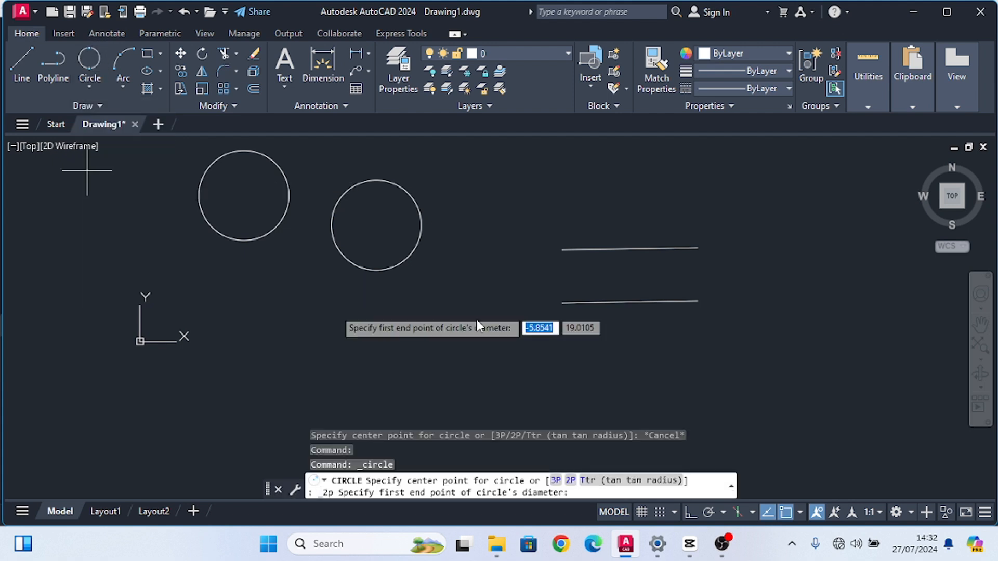
{"action": "left_click", "coordinate": [561, 249]}
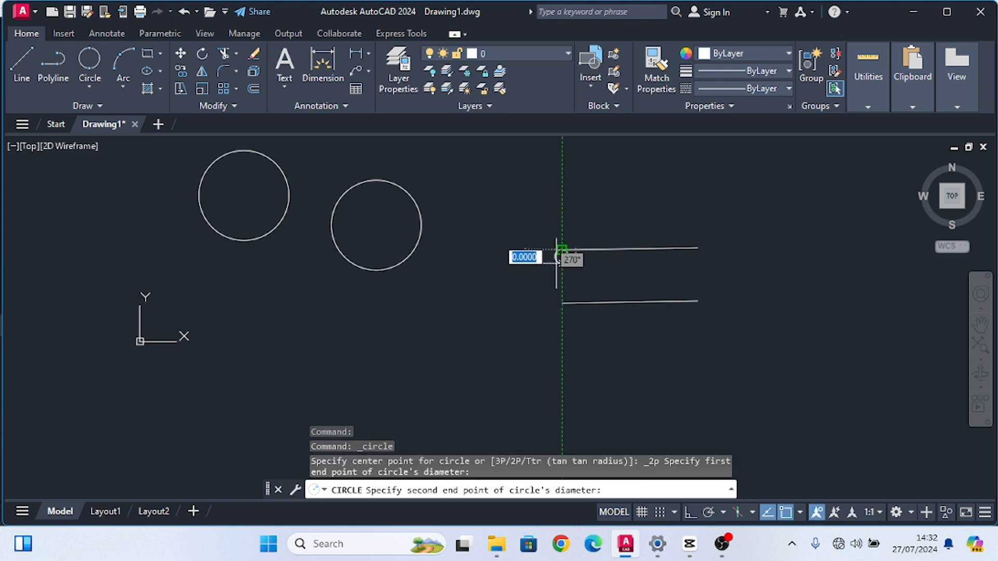
{"action": "left_click", "coordinate": [563, 302]}
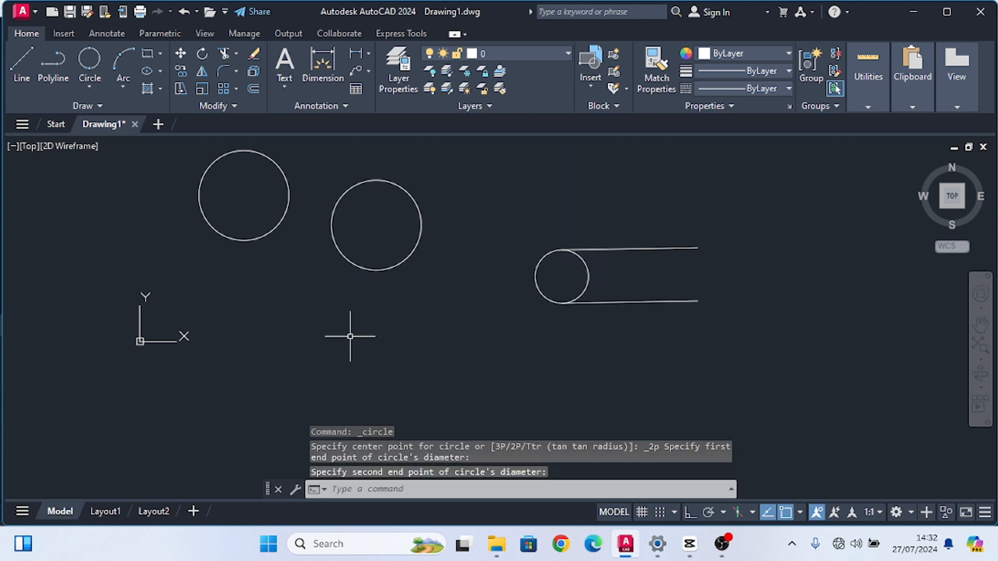
Draw a 2-Point circle between the right endpoints of the upper and lower lines
{"action": "left_click", "coordinate": [82, 60]}
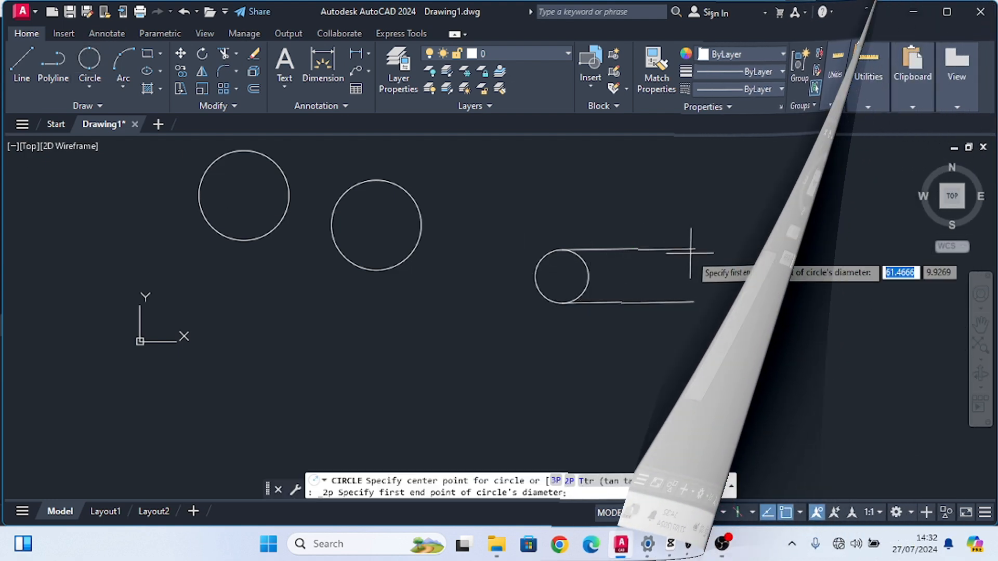
{"action": "left_click", "coordinate": [698, 247]}
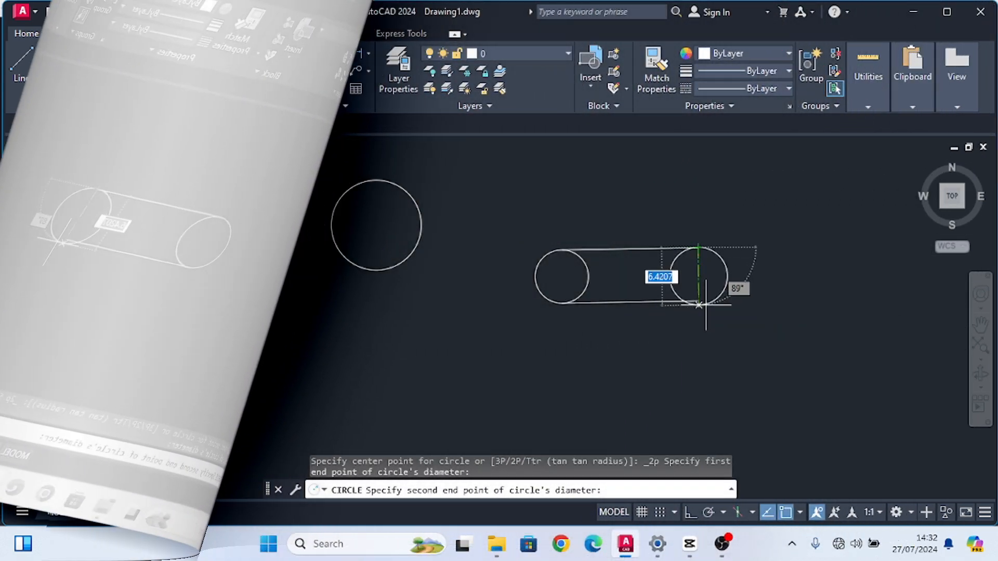
{"action": "left_click", "coordinate": [698, 301]}
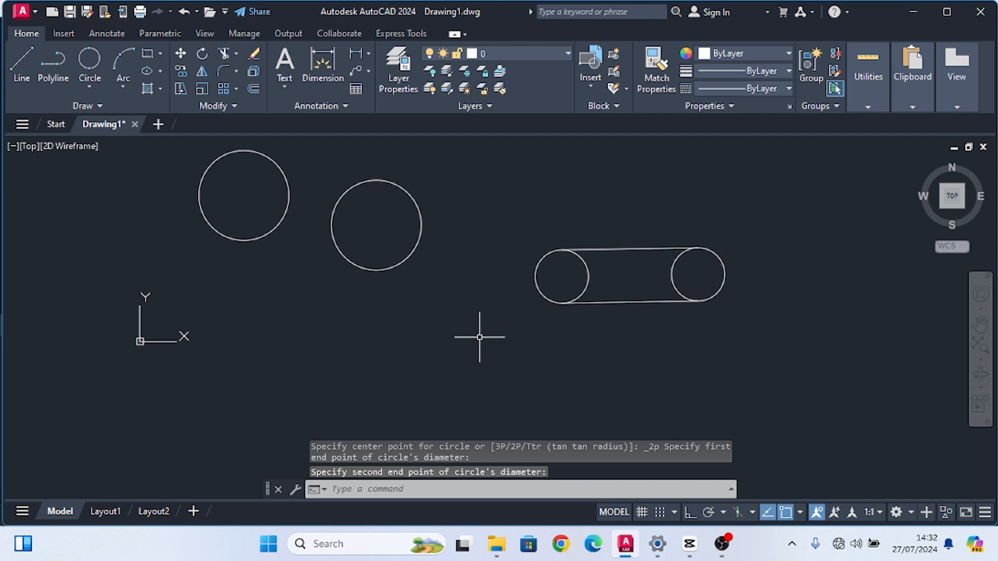
{"action": "left_click", "coordinate": [88, 88]}
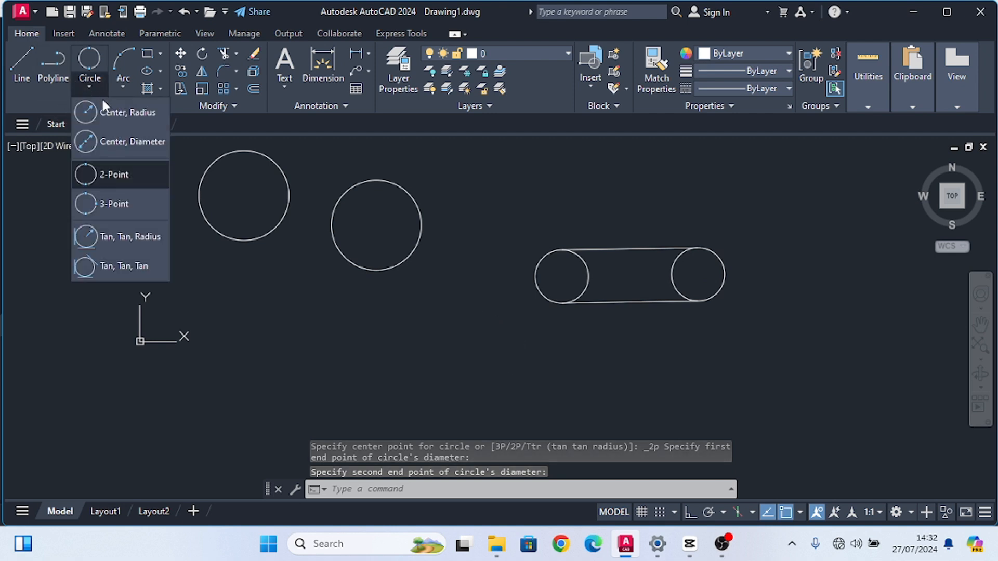
{"action": "left_click", "coordinate": [89, 113]}
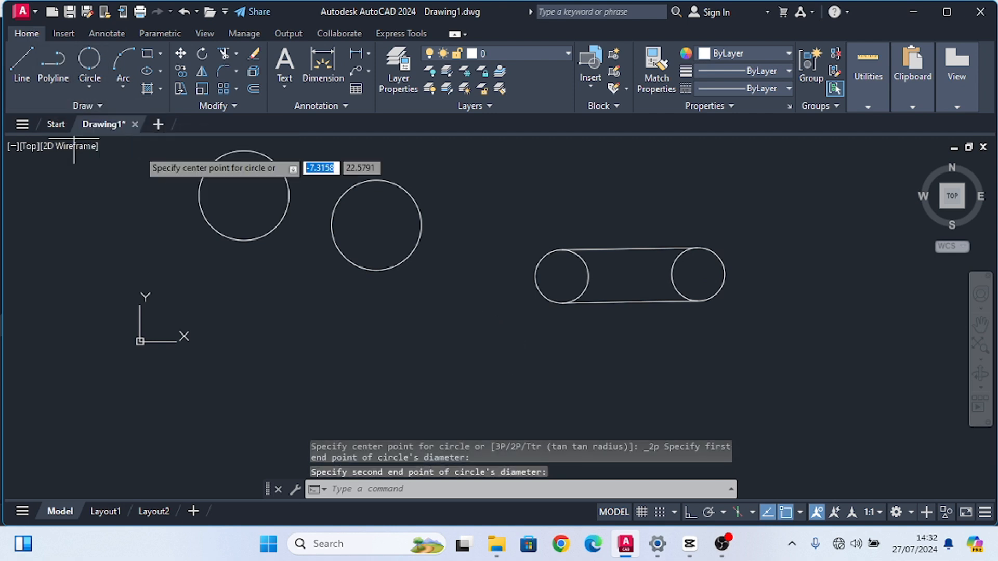
{"action": "left_click", "coordinate": [629, 249]}
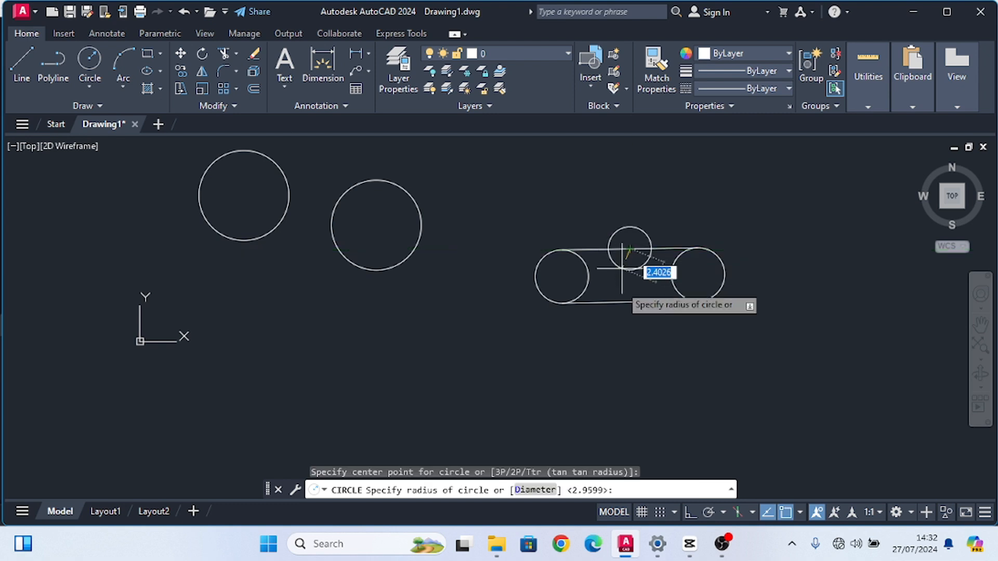
{"action": "key", "text": "Escape"}
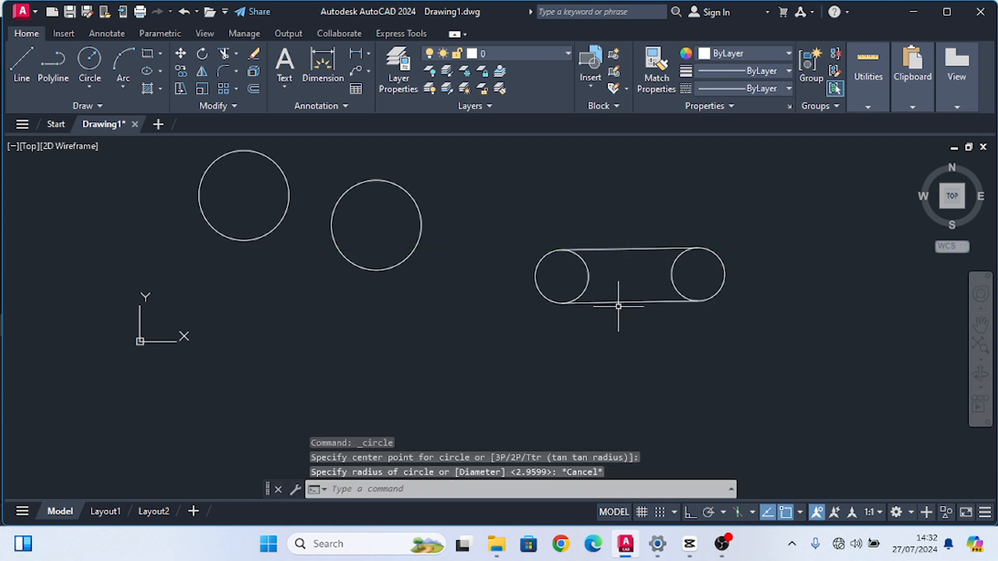
{"action": "left_click", "coordinate": [760, 201]}
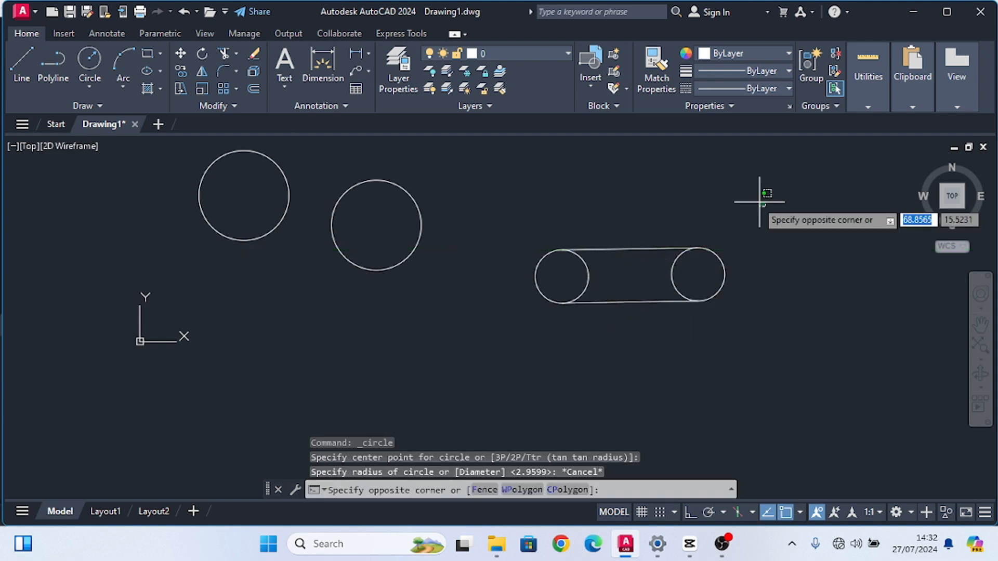
{"action": "left_click", "coordinate": [755, 201]}
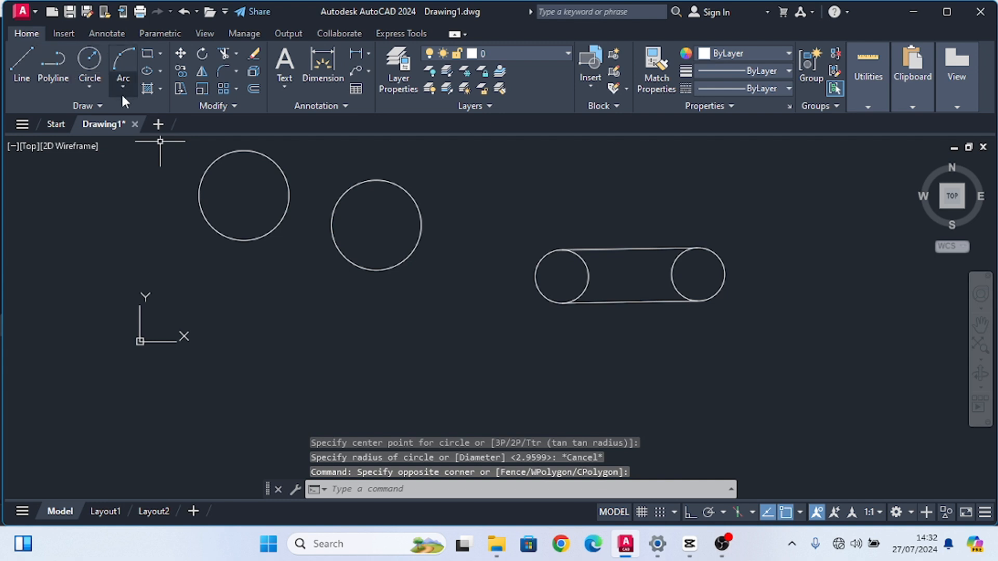
Draw a 3-sided polygon, inscribed in circle, in the empty space below the two separate circles, with one vertex pointing down
{"action": "left_click", "coordinate": [90, 87]}
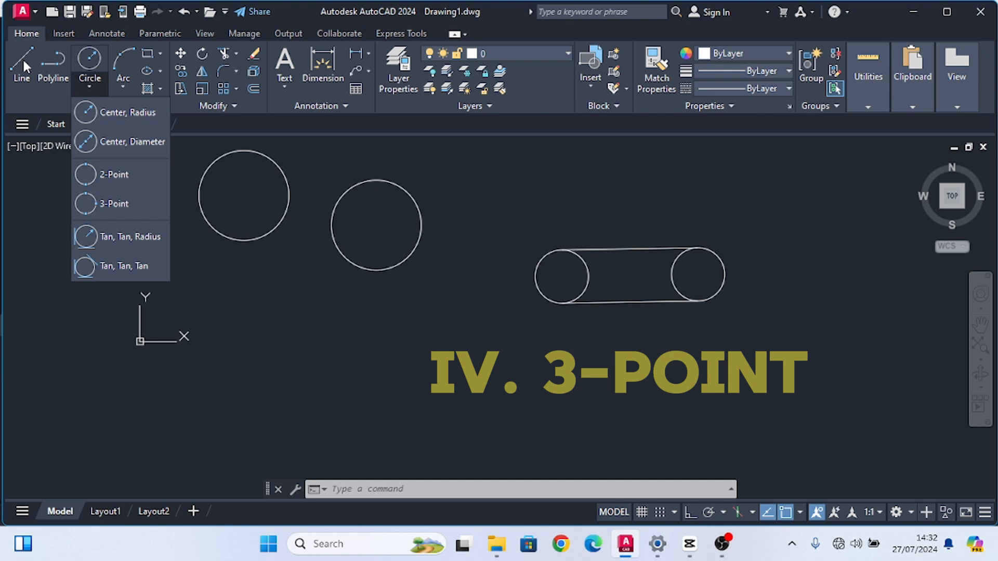
{"action": "left_click", "coordinate": [160, 54]}
{"action": "left_click", "coordinate": [157, 104]}
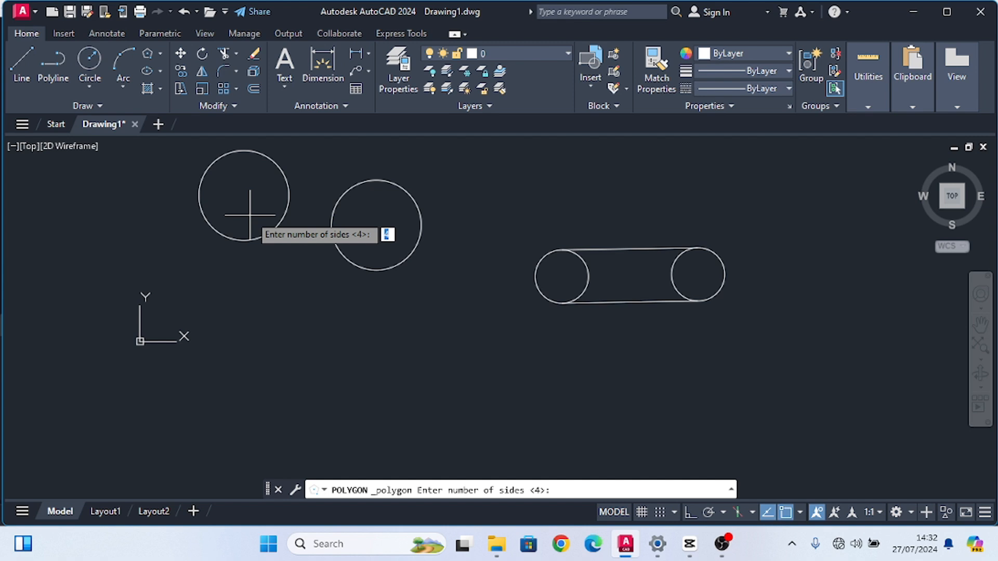
{"action": "type", "text": "3"}
{"action": "key", "text": "Return"}
{"action": "left_click", "coordinate": [356, 328]}
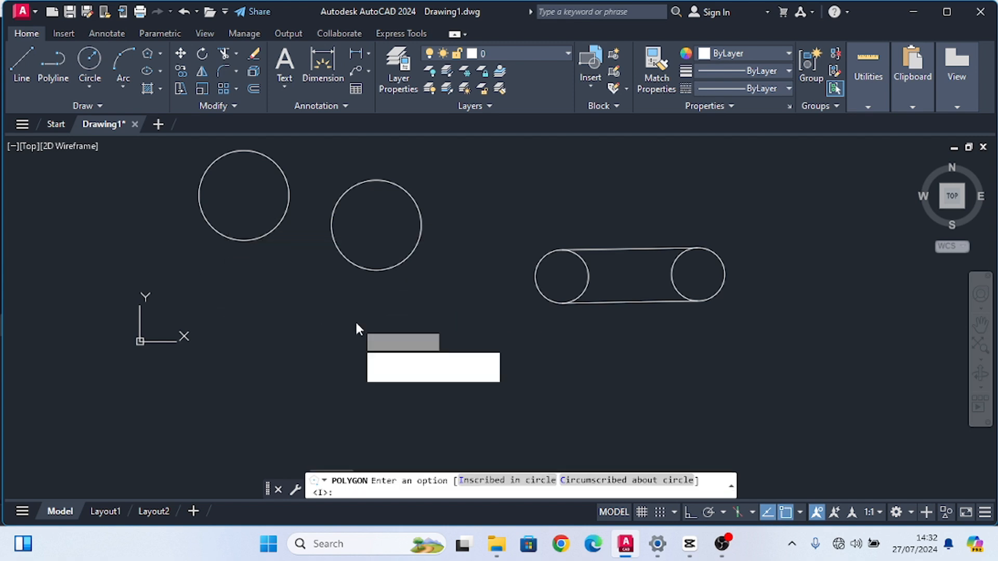
{"action": "left_click", "coordinate": [384, 363]}
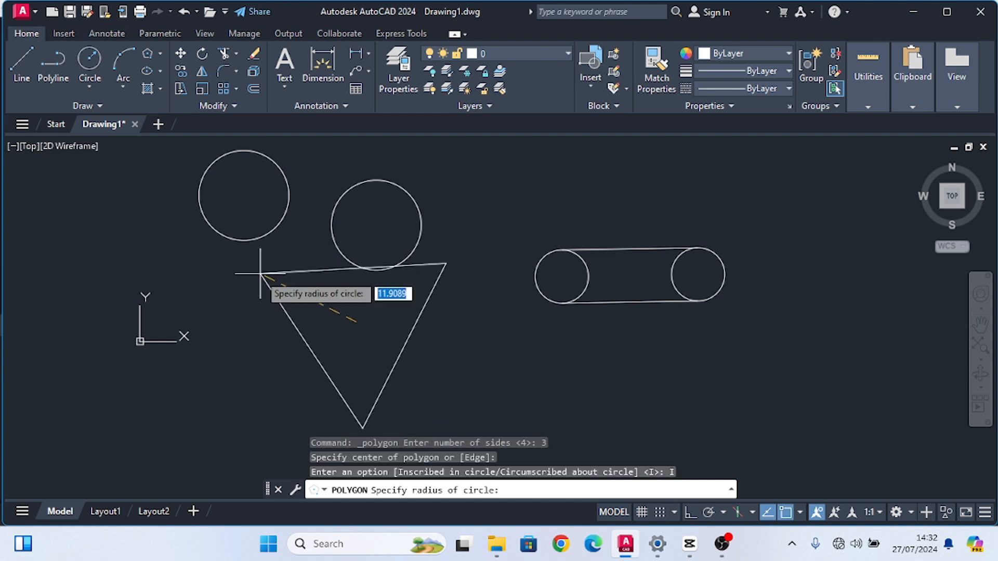
{"action": "left_click", "coordinate": [279, 280]}
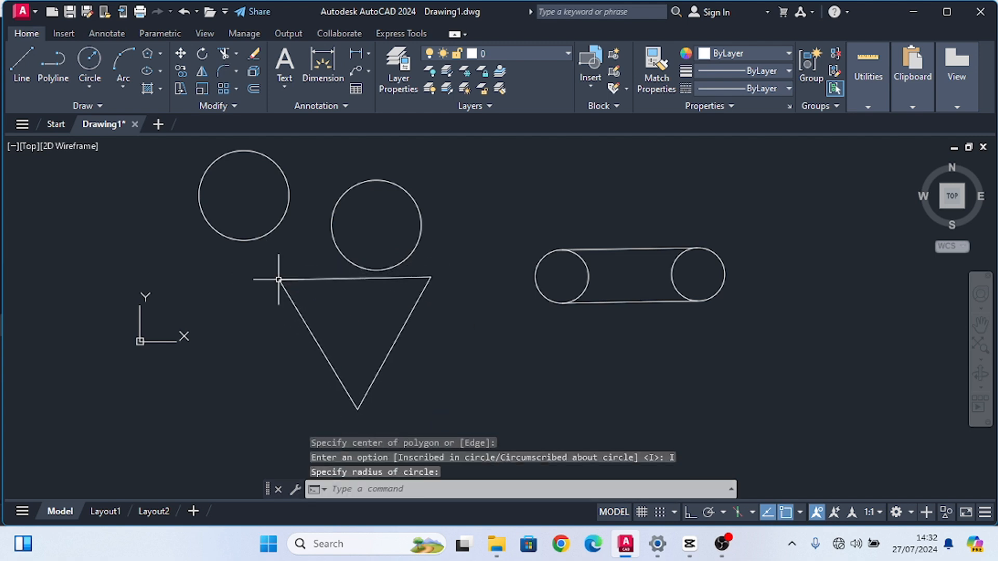
Draw a 3-Point circle inside the triangle through the midpoints of its three sides
{"action": "left_click", "coordinate": [91, 86]}
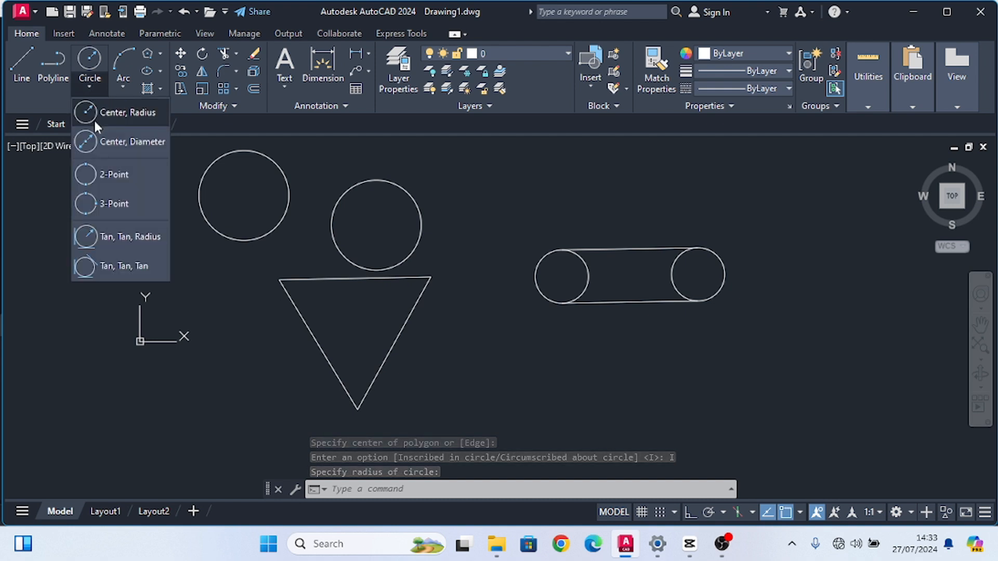
{"action": "left_click", "coordinate": [90, 211]}
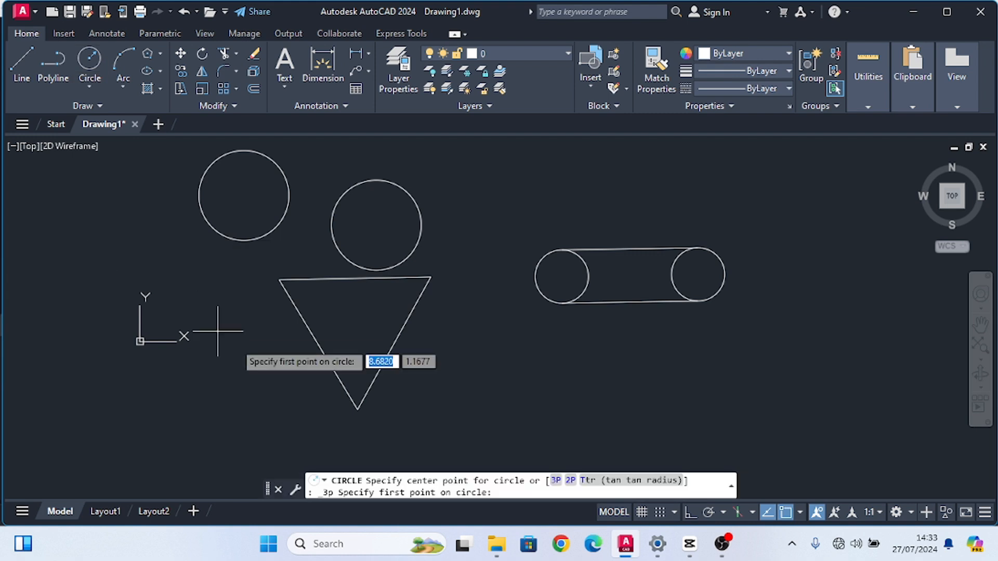
{"action": "left_click", "coordinate": [395, 342]}
{"action": "left_click", "coordinate": [351, 279]}
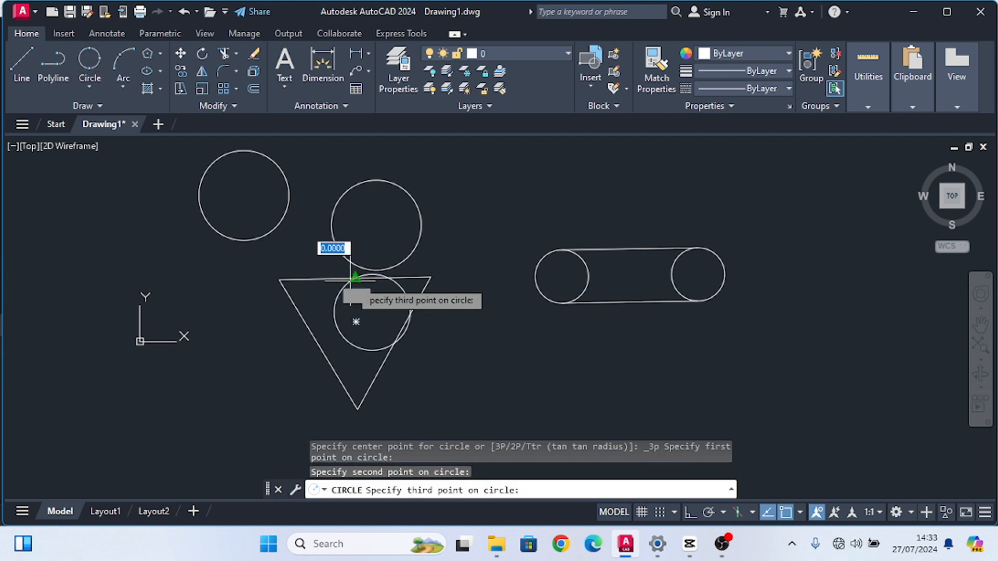
{"action": "left_click", "coordinate": [310, 333]}
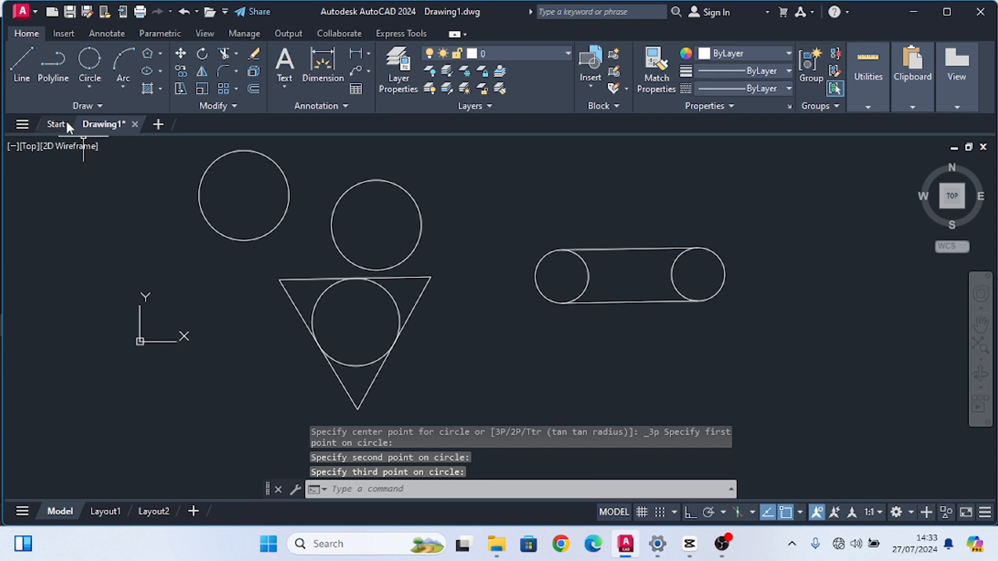
{"action": "left_click", "coordinate": [87, 88]}
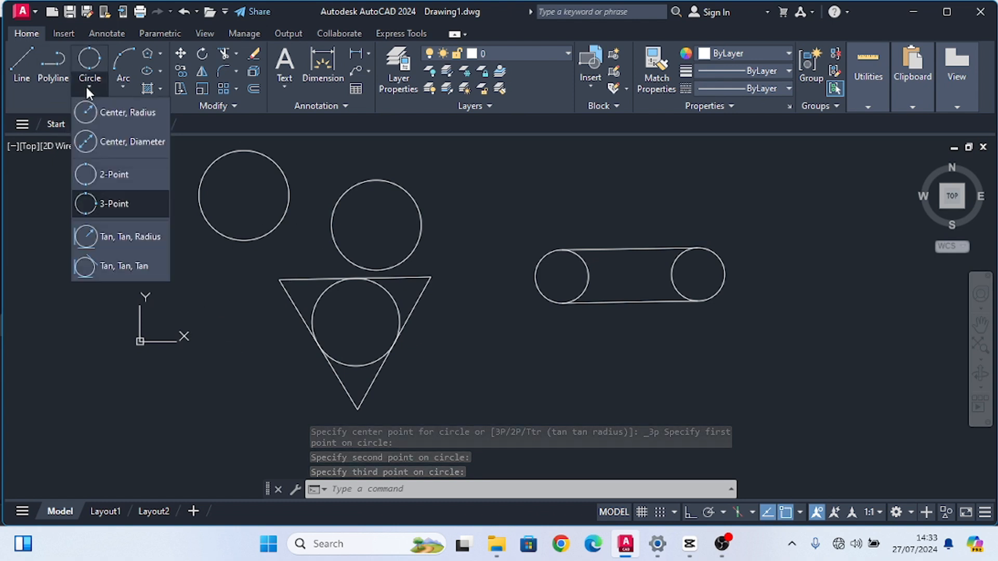
{"action": "left_click", "coordinate": [88, 113]}
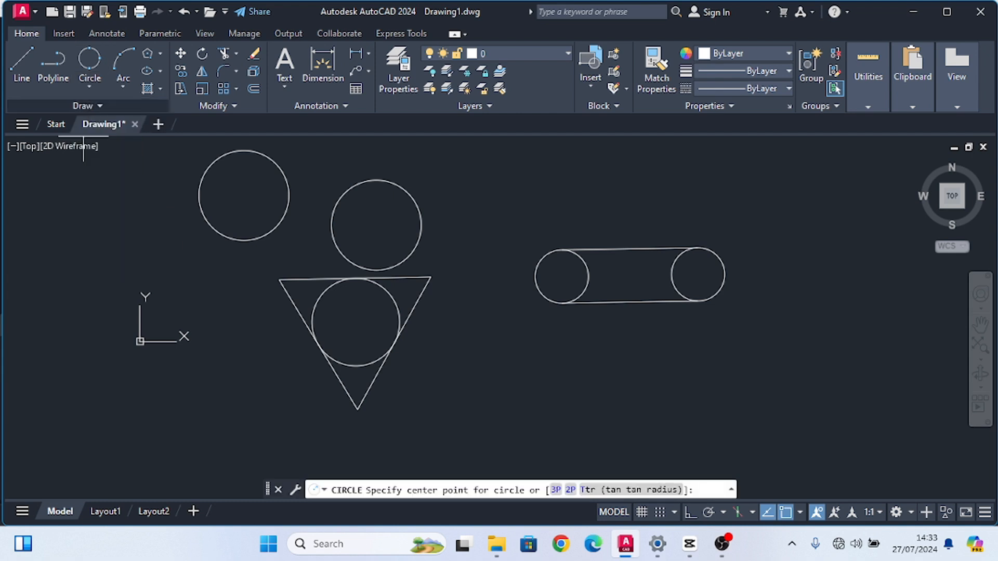
{"action": "left_click", "coordinate": [394, 342]}
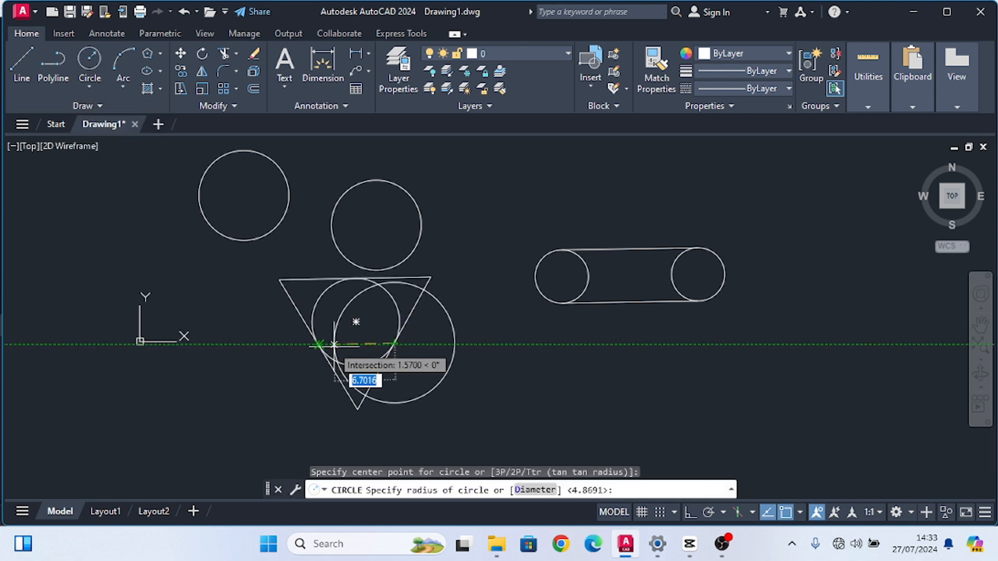
{"action": "key", "text": "Escape"}
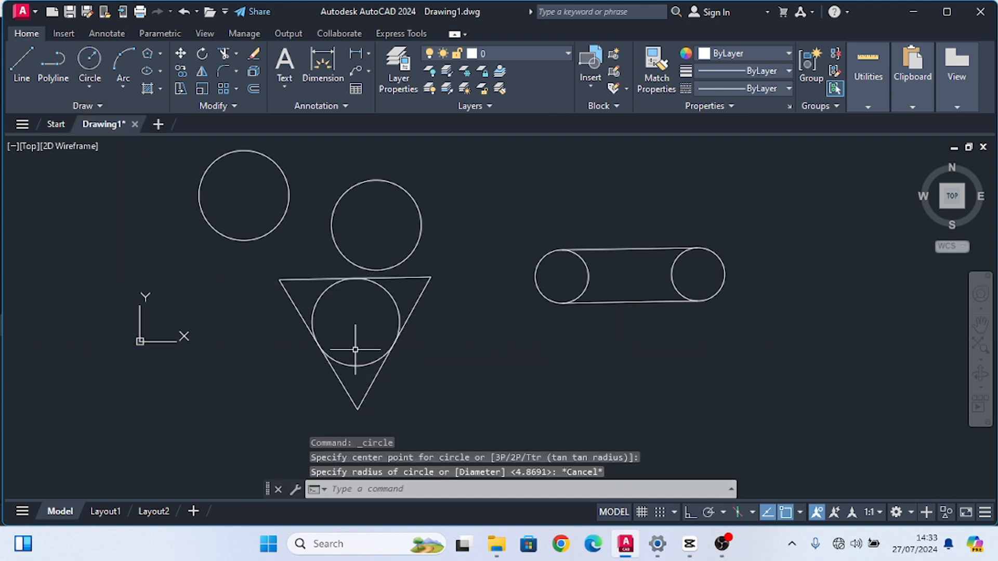
Draw a Center Radius circle with a radius of about 22 in the empty space to the right of all existing shapes
{"action": "left_click", "coordinate": [89, 87]}
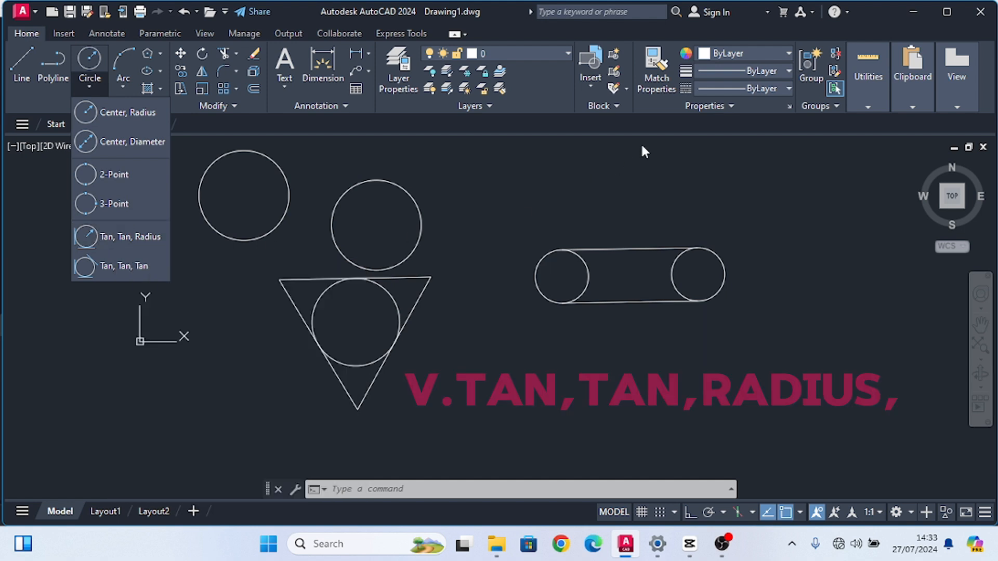
{"action": "scroll", "coordinate": [594, 212], "scroll_direction": "down", "scroll_amount": 3}
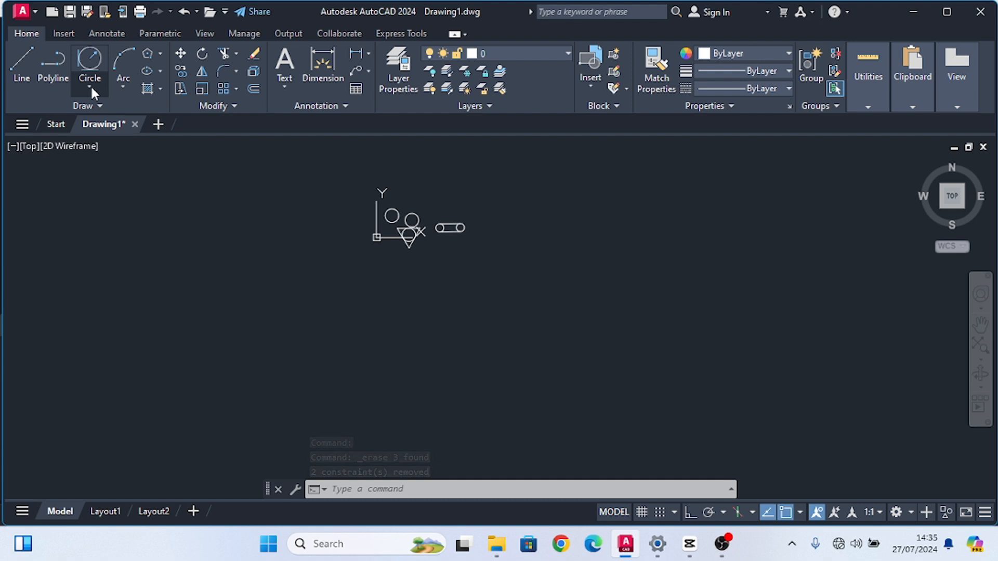
{"action": "left_click", "coordinate": [90, 86]}
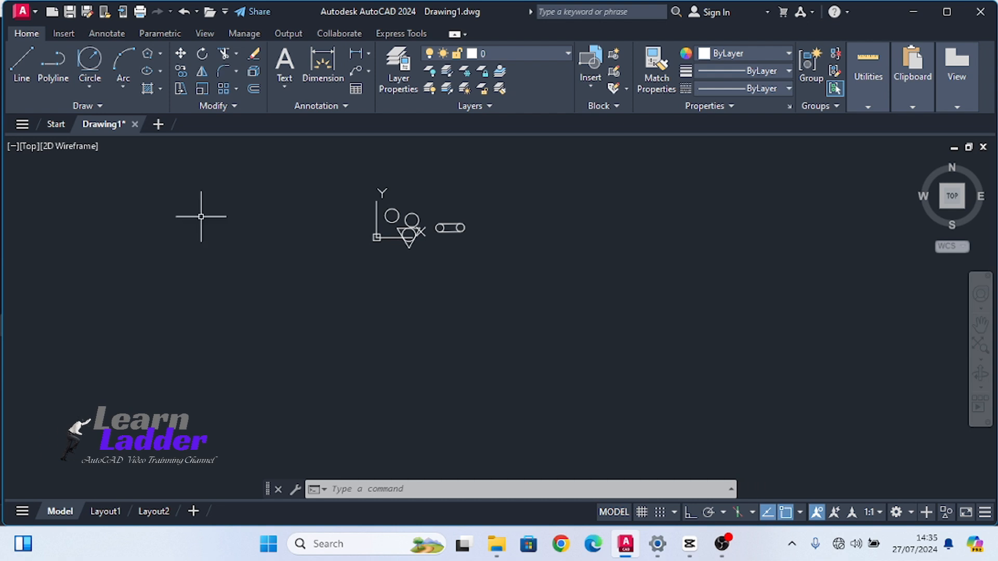
{"action": "type", "text": "c"}
{"action": "key", "text": "Return"}
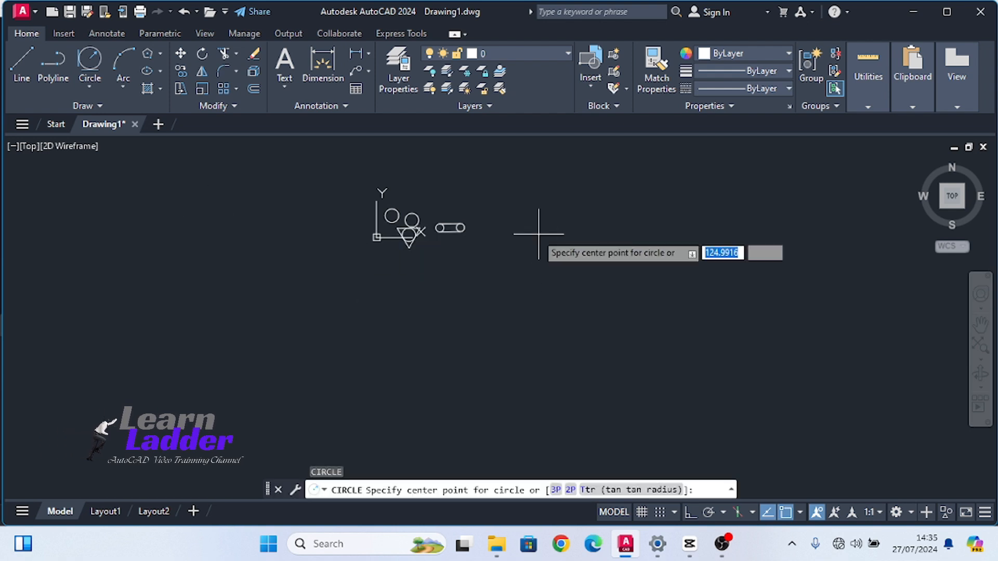
{"action": "left_click", "coordinate": [536, 234]}
{"action": "left_click", "coordinate": [554, 258]}
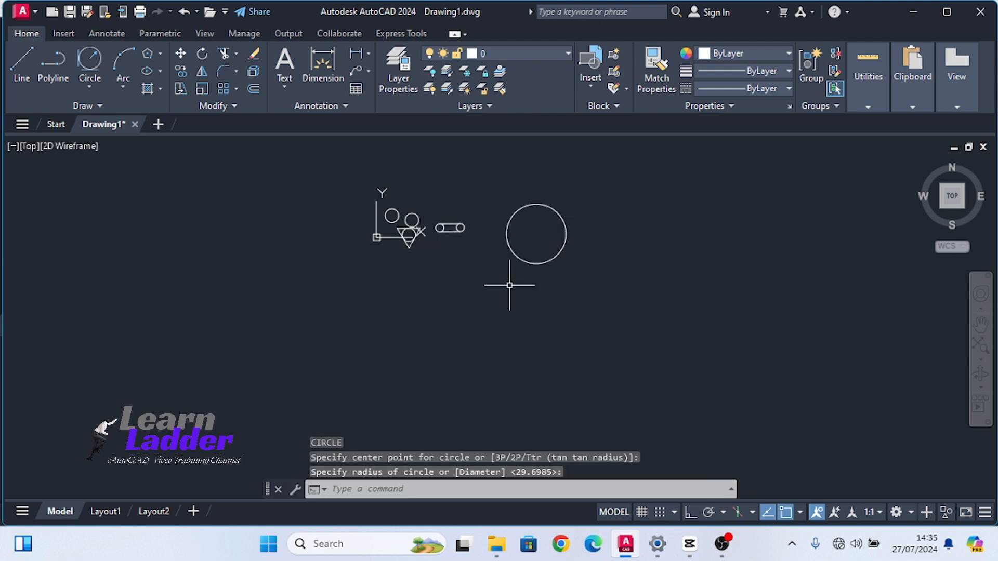
Draw a smaller circle with a radius of about 12.6 just below and to the left of the new large circle
{"action": "key", "text": "Return"}
{"action": "scroll", "coordinate": [478, 278], "scroll_direction": "up", "scroll_amount": 4}
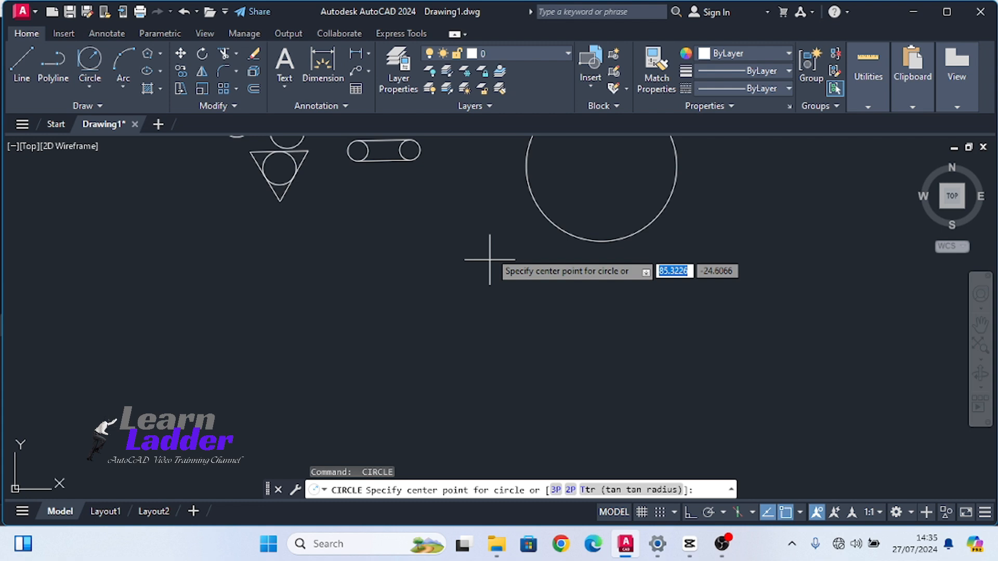
{"action": "left_click", "coordinate": [486, 224]}
{"action": "left_click", "coordinate": [500, 265]}
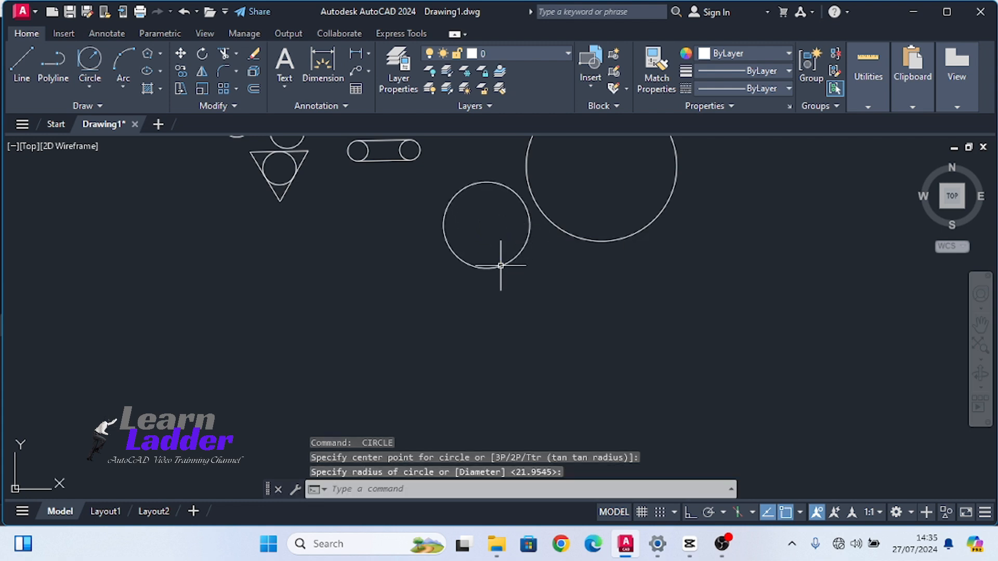
Draw a Tan, Tan, Radius circle tangent to the small and large circles, picking two points for a radius of about 39
{"action": "left_click", "coordinate": [90, 87]}
{"action": "left_click", "coordinate": [81, 235]}
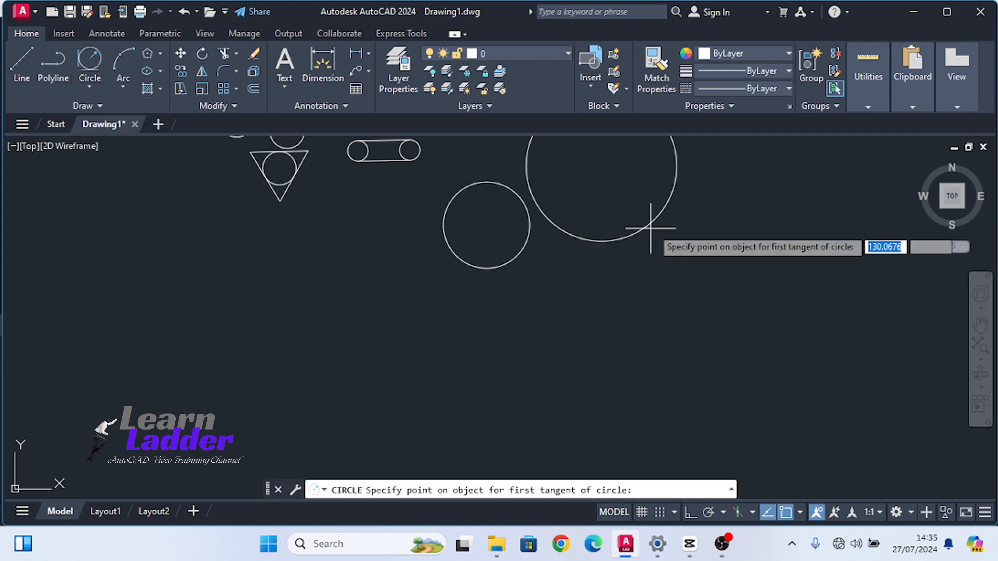
{"action": "left_click", "coordinate": [526, 240]}
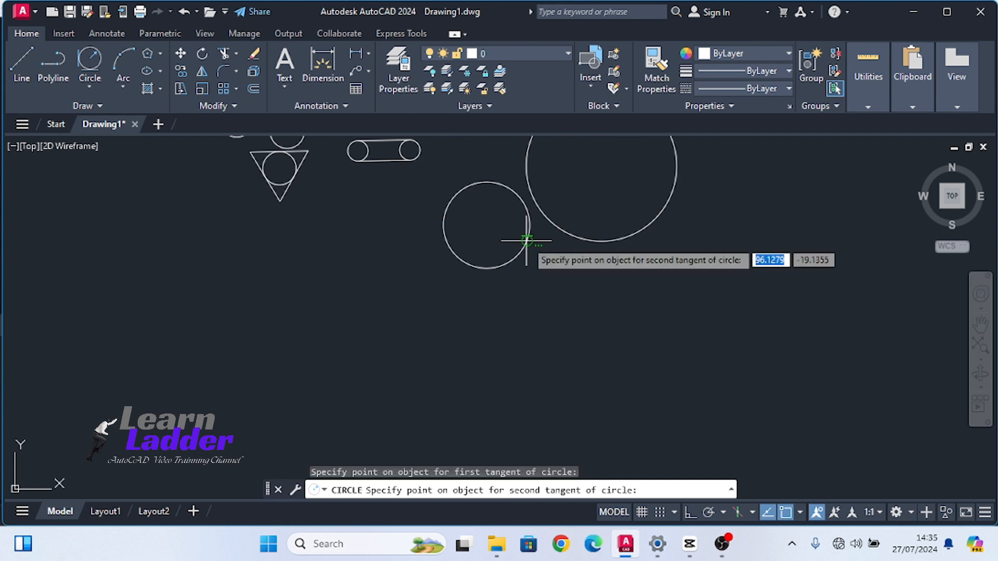
{"action": "left_click", "coordinate": [586, 238]}
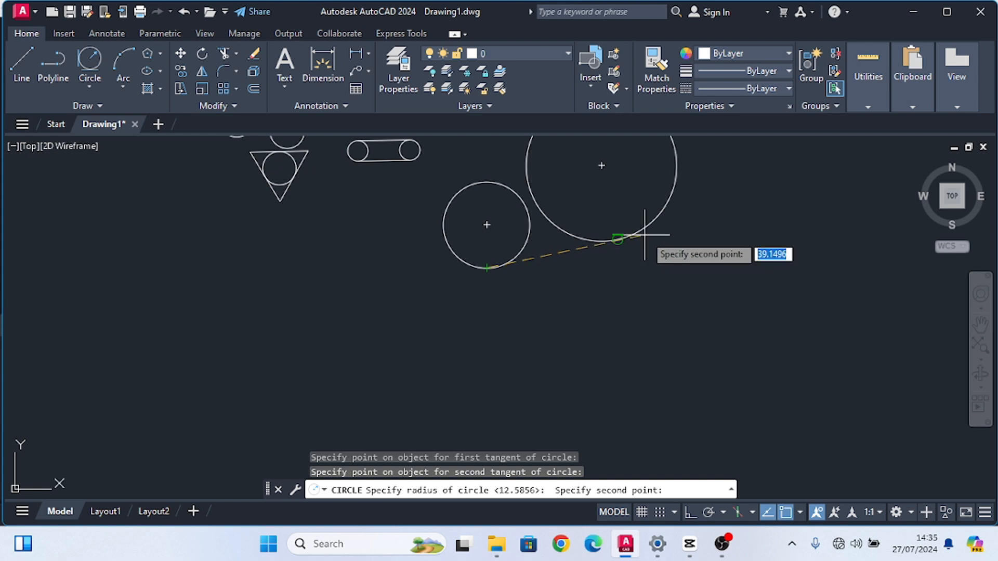
{"action": "left_click", "coordinate": [622, 241]}
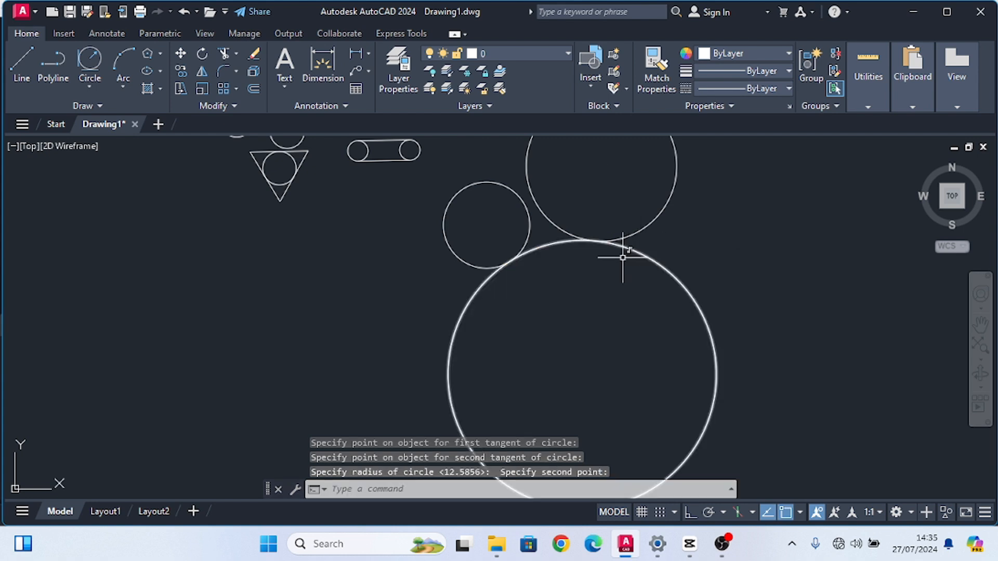
{"action": "scroll", "coordinate": [376, 324], "scroll_direction": "down", "scroll_amount": 4}
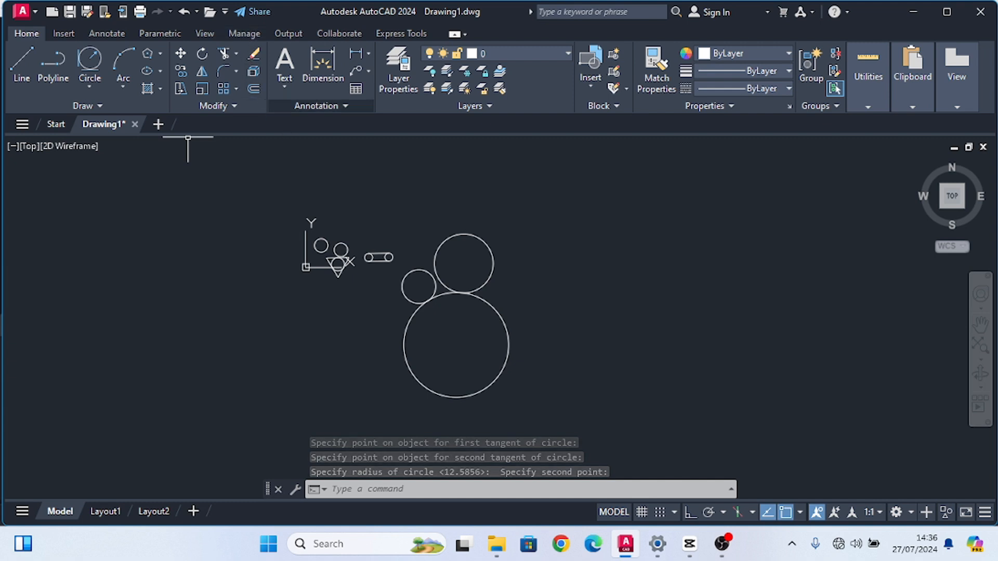
Draw three connected lines with Ortho on, forming a rectangle open on its left side, to the right of the tangent circles
{"action": "left_click", "coordinate": [89, 87]}
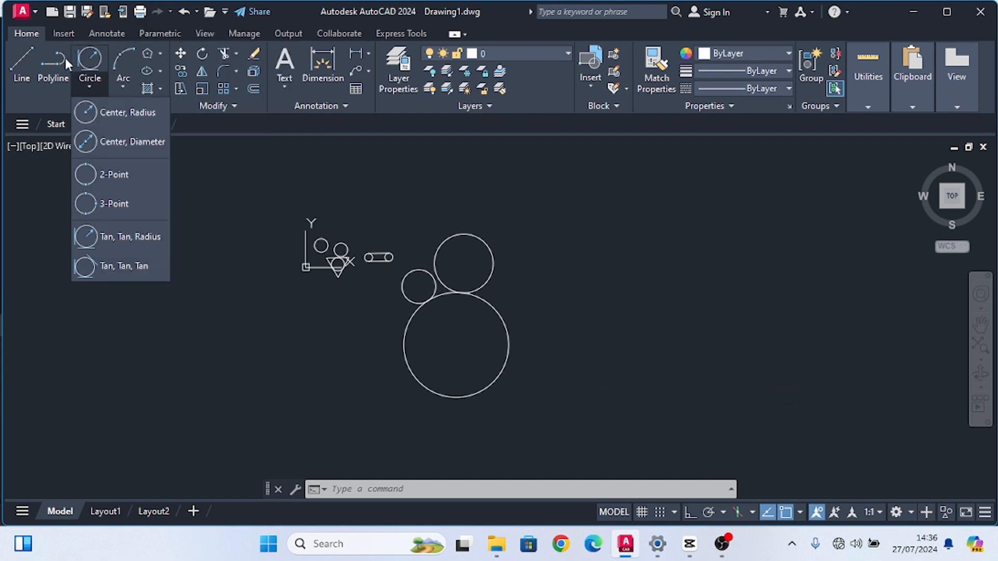
{"action": "left_click", "coordinate": [20, 59]}
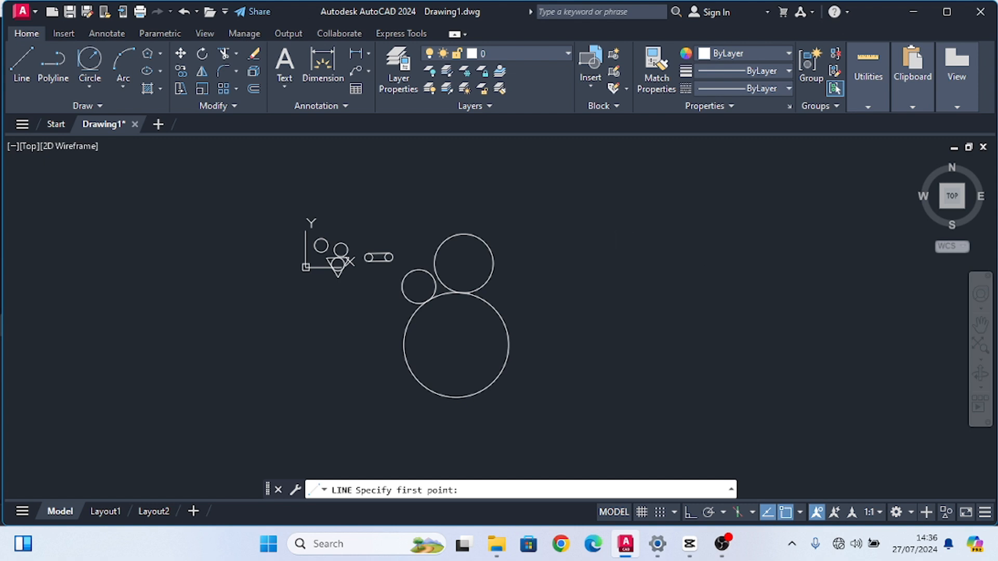
{"action": "left_click", "coordinate": [612, 255]}
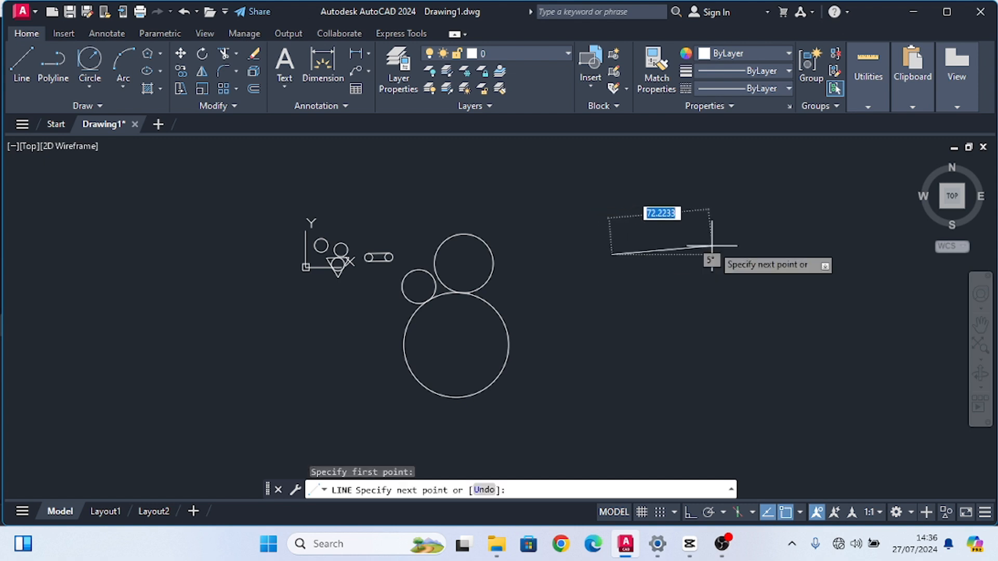
{"action": "key", "text": "F8"}
{"action": "left_click", "coordinate": [784, 258]}
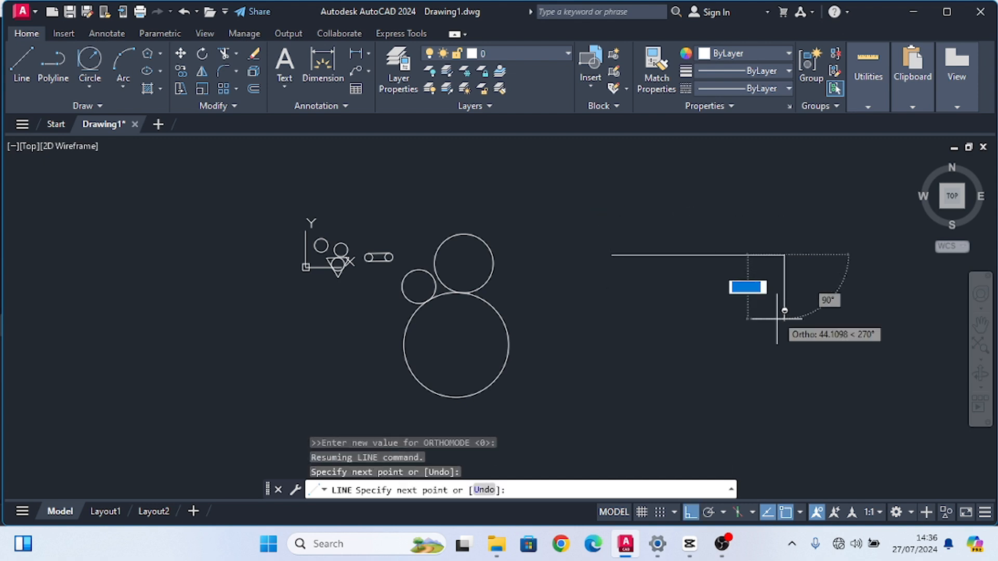
{"action": "left_click", "coordinate": [784, 339]}
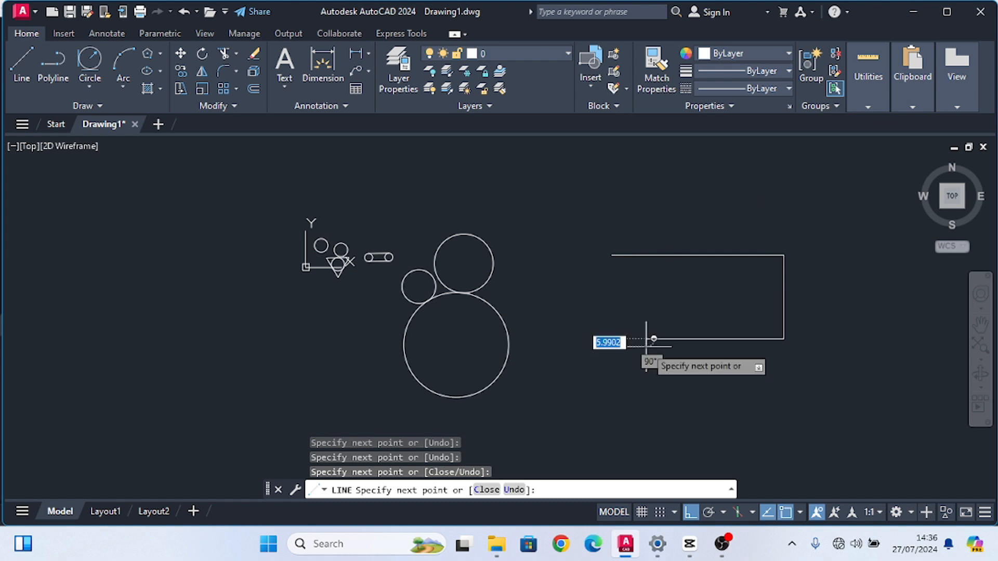
{"action": "key", "text": "Escape"}
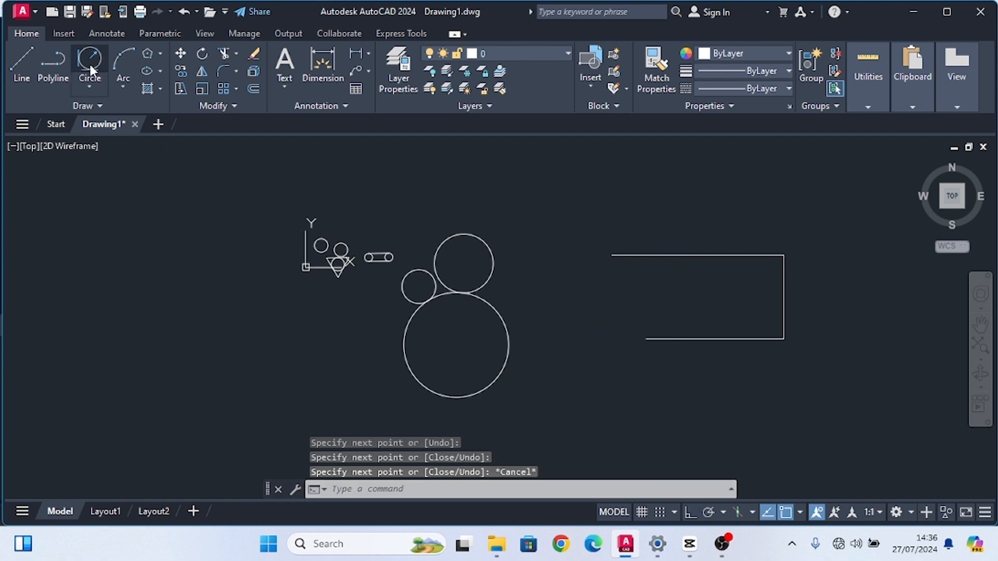
Draw a Tan, Tan, Tan circle touching the vertical, upper and lower lines of the open rectangle
{"action": "left_click", "coordinate": [83, 83]}
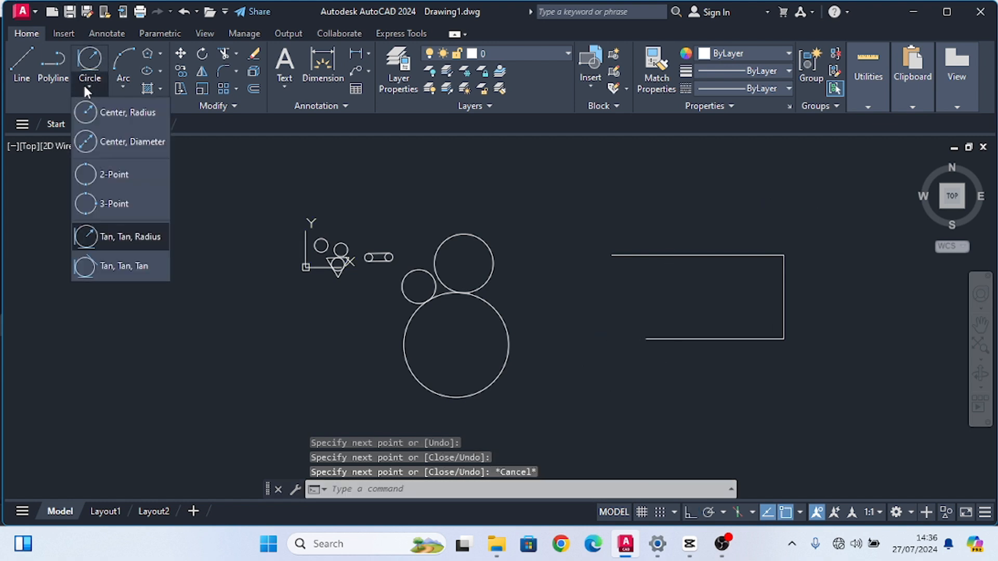
{"action": "left_click", "coordinate": [102, 263]}
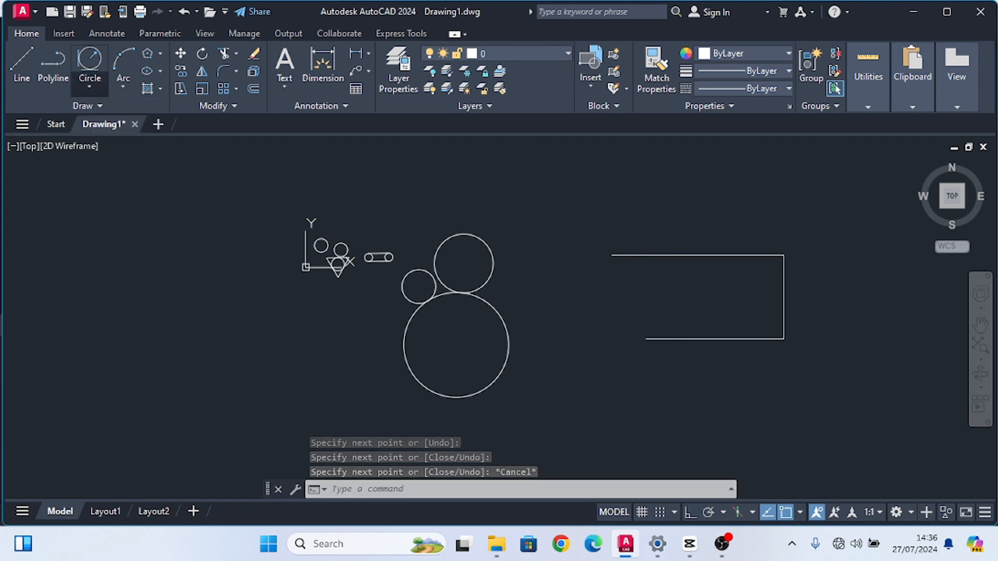
{"action": "left_click", "coordinate": [784, 298]}
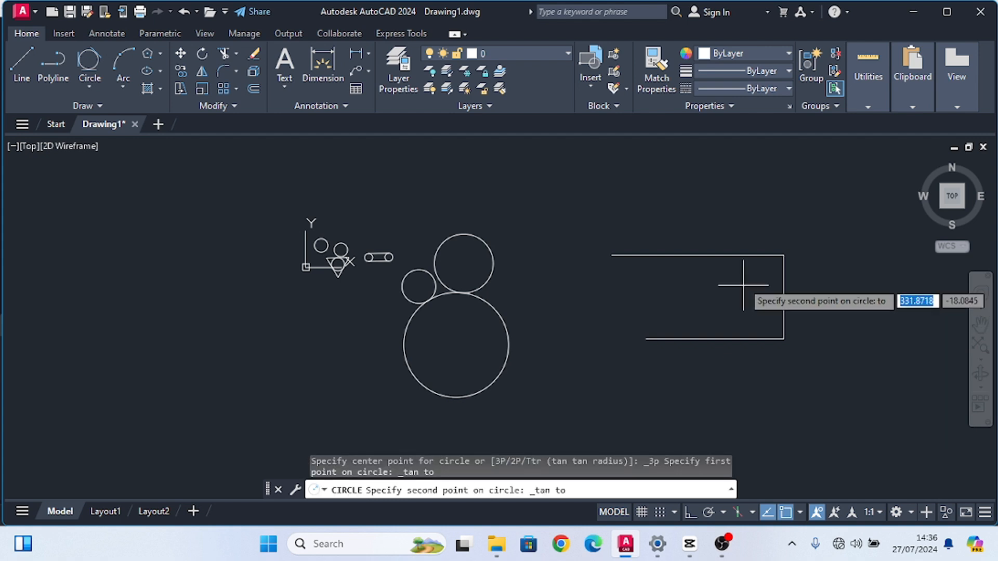
{"action": "left_click", "coordinate": [732, 255]}
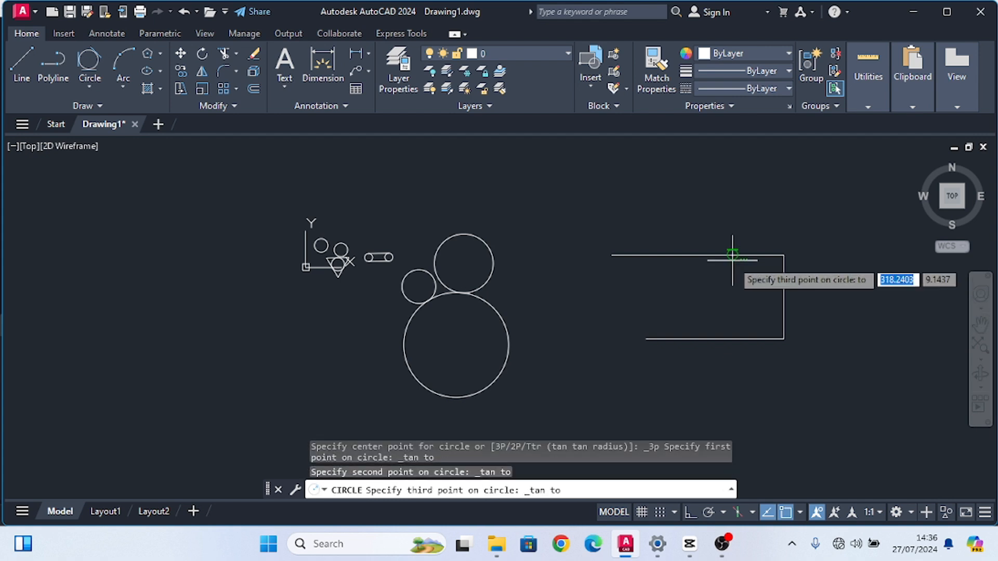
{"action": "left_click", "coordinate": [735, 339]}
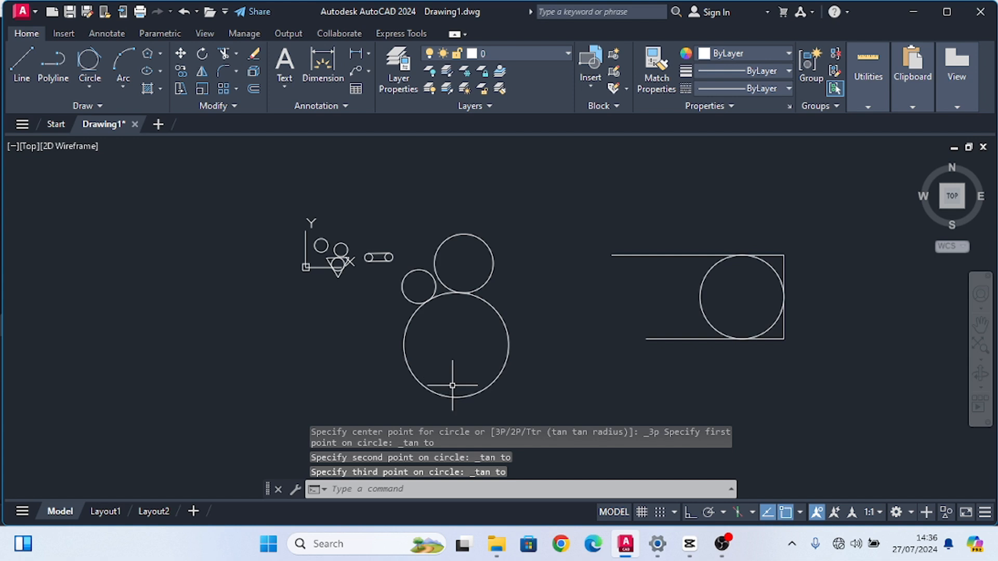